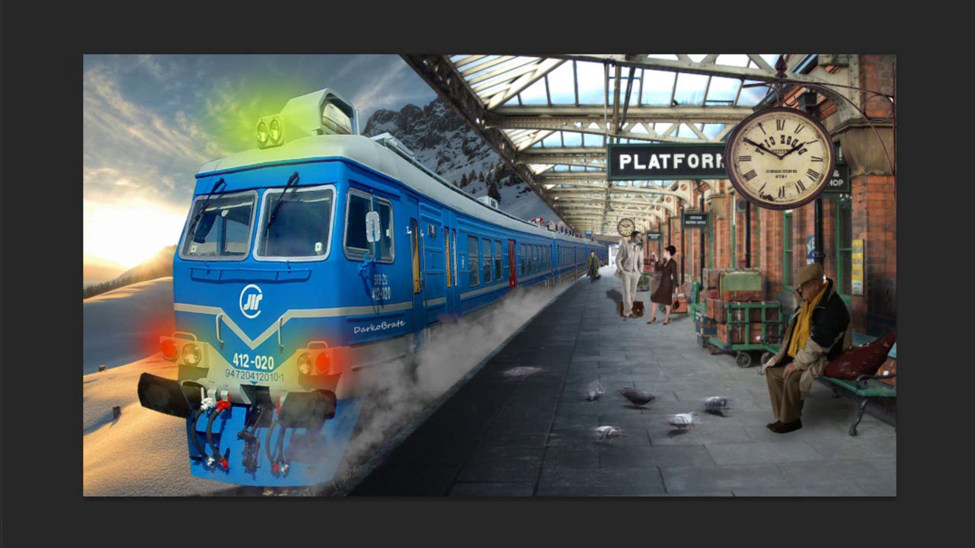
# Step: Lasso the station roof and paste a merged copy of it as a new layer
pyautogui.click(444, 52)
pyautogui.click(577, 232)
pyautogui.click(831, 42)
pyautogui.doubleClick(373, 3)
pyautogui.click(47, 0)
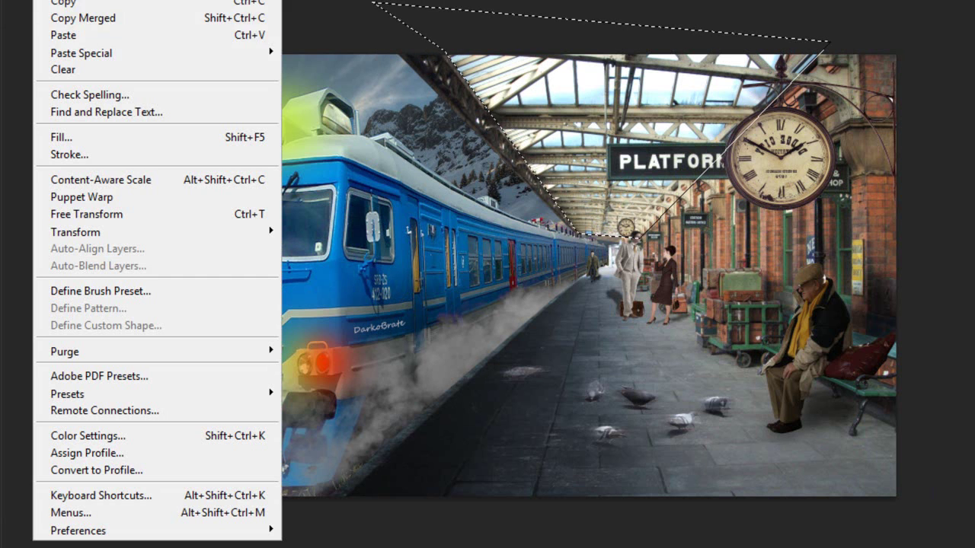
pyautogui.click(120, 44)
# Step: Rotate the pasted roof 180° and move it down onto the platform floor
pyautogui.hotkey('ctrl', 't')
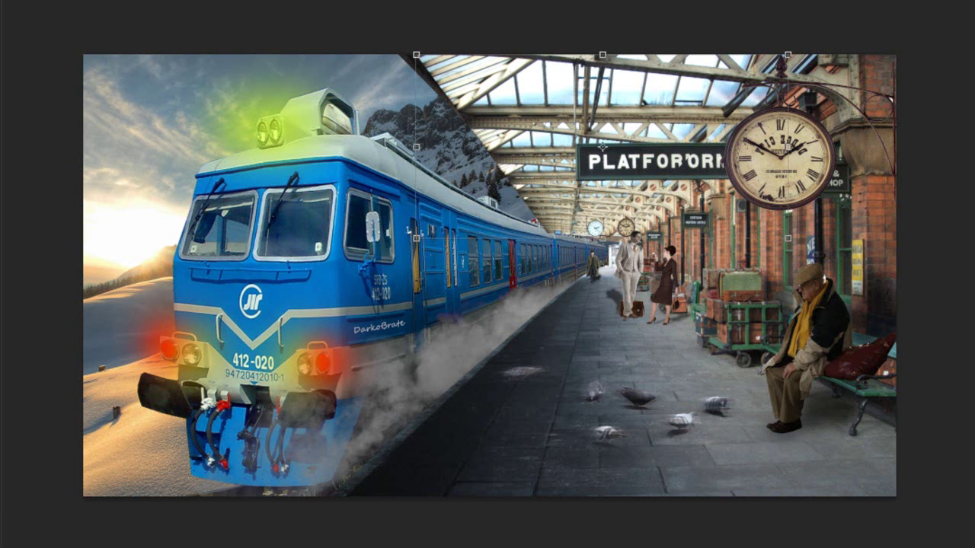
pyautogui.moveTo(799, 41); pyautogui.dragTo(411, 228)
pyautogui.moveTo(510, 241); pyautogui.dragTo(508, 455)
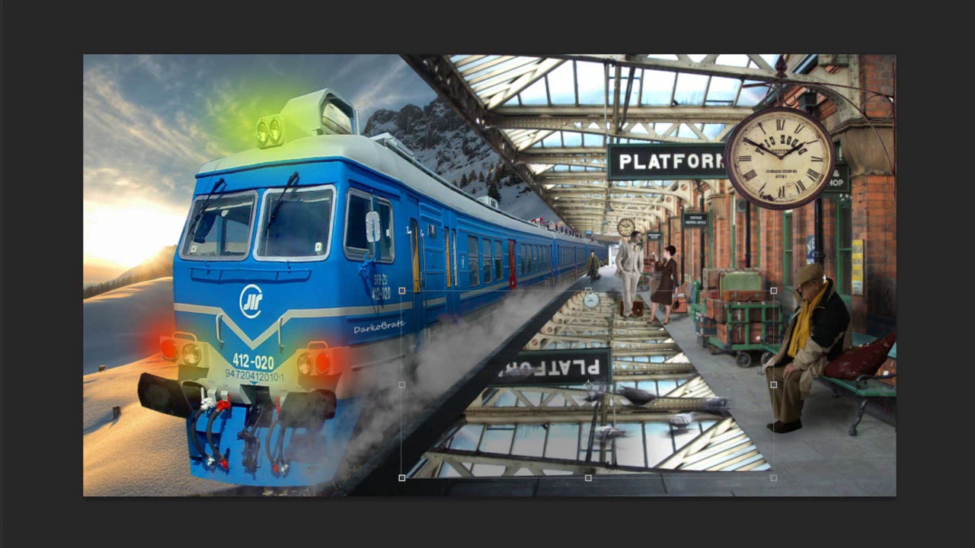
# Step: Warp the reflection, spreading its bottom corners outward and raising the reflected PLATFORM sign
pyautogui.click(77, 1)
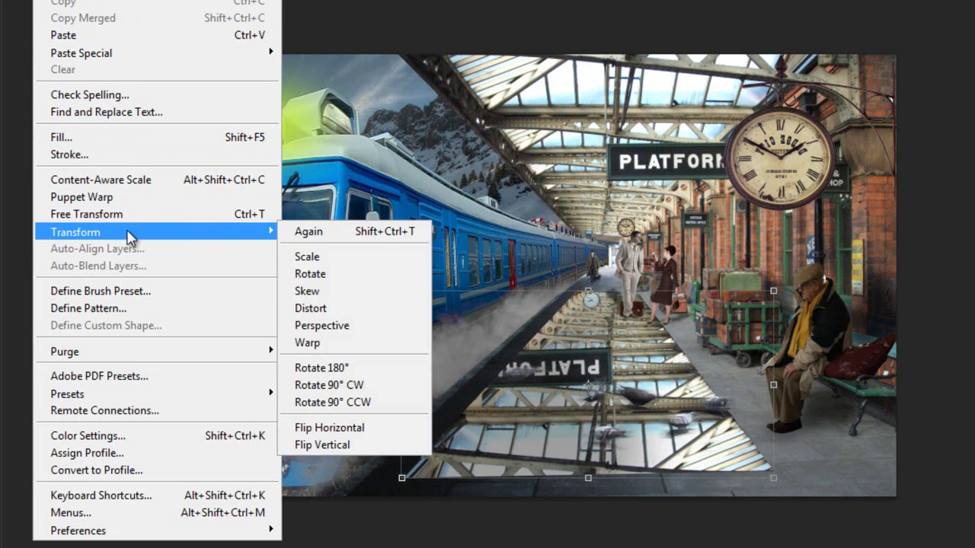
pyautogui.click(342, 345)
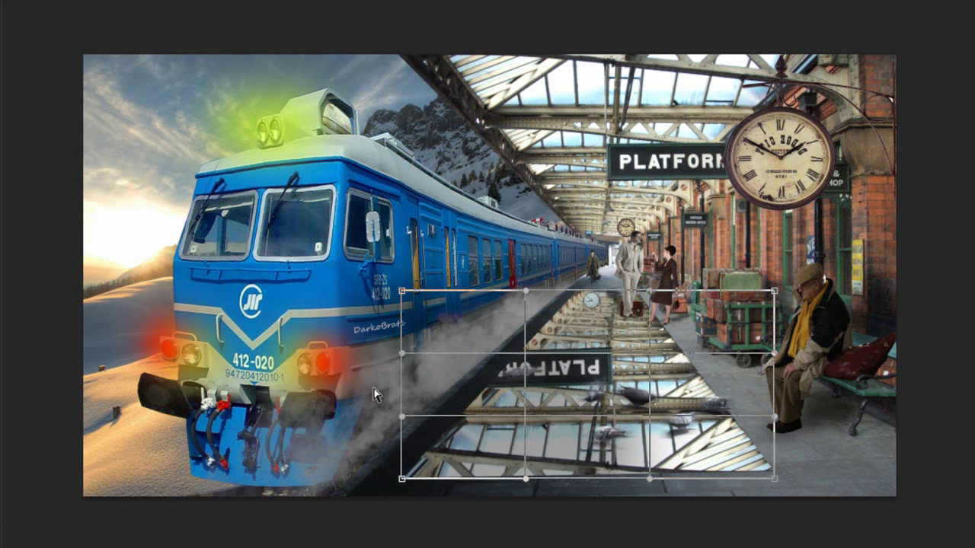
pyautogui.moveTo(402, 479); pyautogui.dragTo(347, 496)
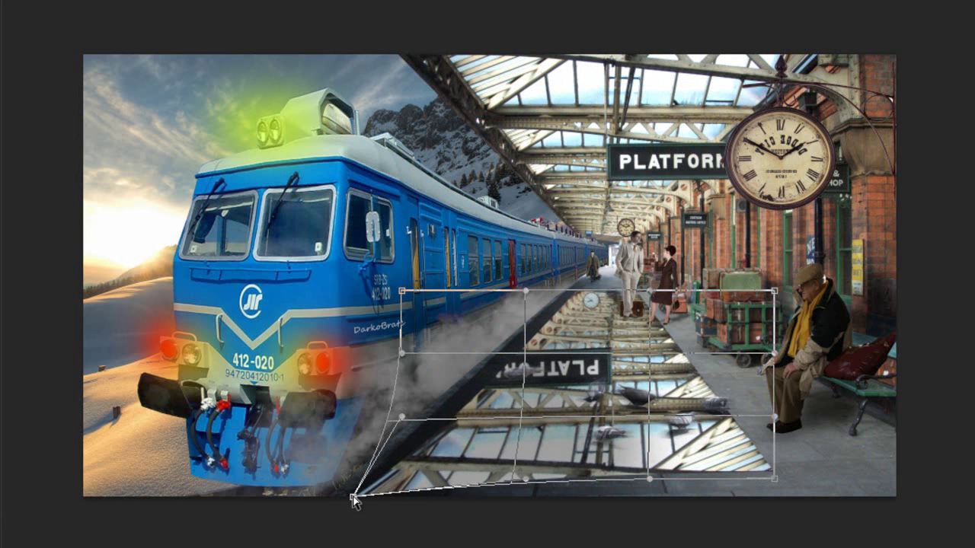
pyautogui.moveTo(558, 319)
pyautogui.mouseDown()
pyautogui.moveTo(534, 359)
pyautogui.moveTo(485, 391)
pyautogui.mouseUp()
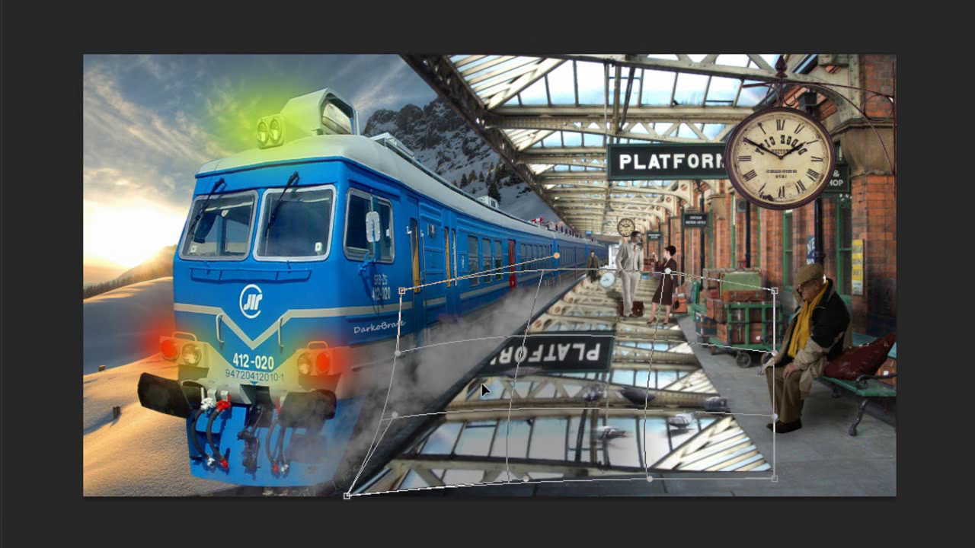
pyautogui.moveTo(775, 478); pyautogui.dragTo(859, 506)
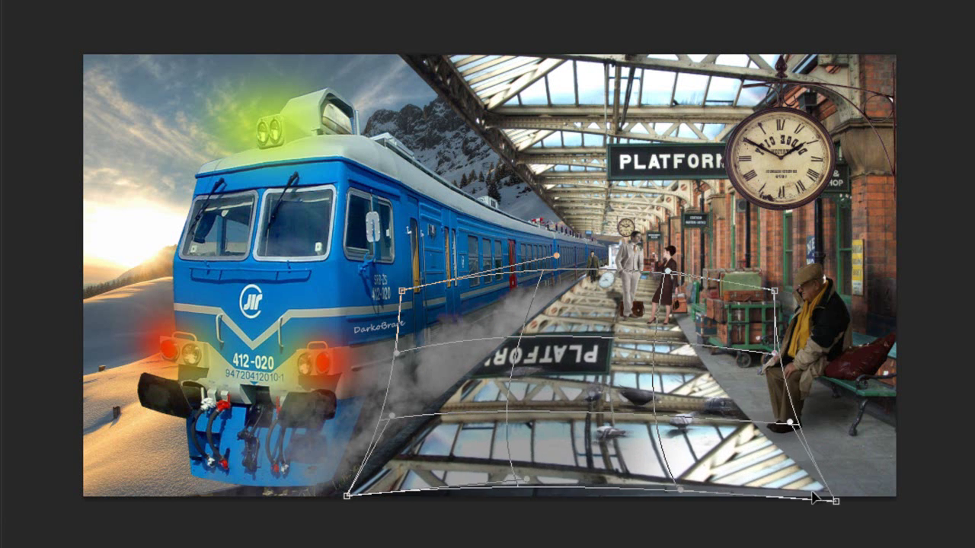
pyautogui.moveTo(618, 497)
pyautogui.mouseDown()
pyautogui.moveTo(624, 505)
pyautogui.moveTo(479, 482)
pyautogui.moveTo(487, 463)
pyautogui.mouseUp()
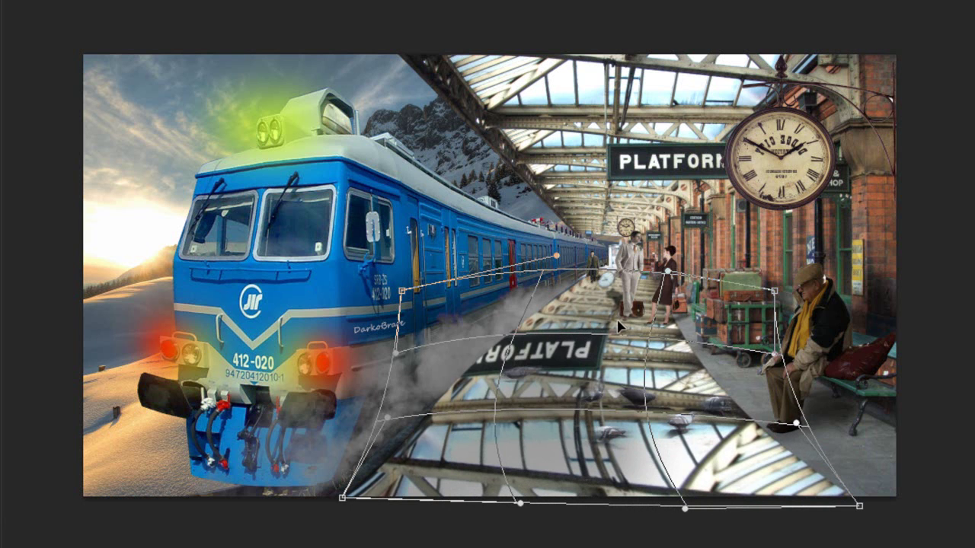
pyautogui.moveTo(618, 326); pyautogui.dragTo(599, 281)
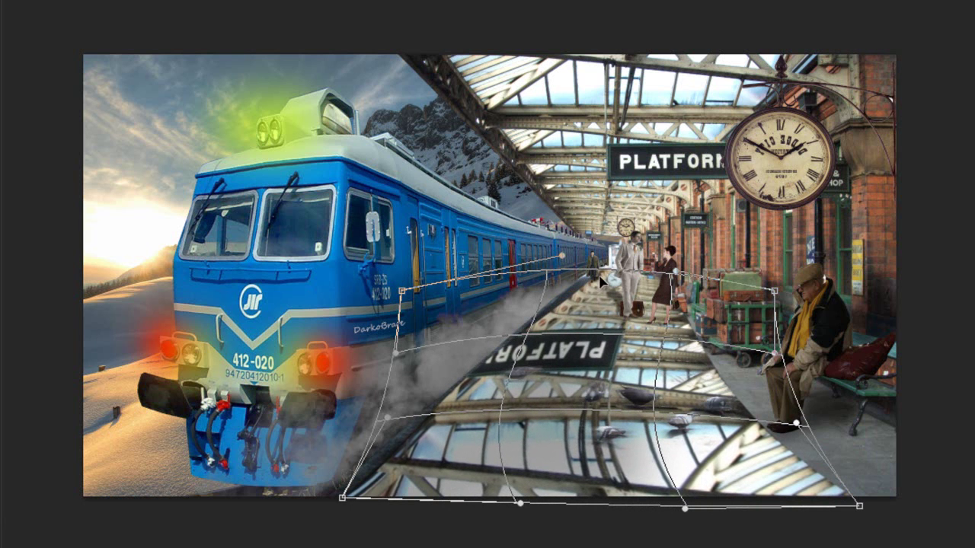
pyautogui.moveTo(598, 279); pyautogui.dragTo(644, 345)
# Step: Fine-tune the warp around the reflected sign, trusses and edges, then commit it
pyautogui.moveTo(580, 306); pyautogui.dragTo(594, 276)
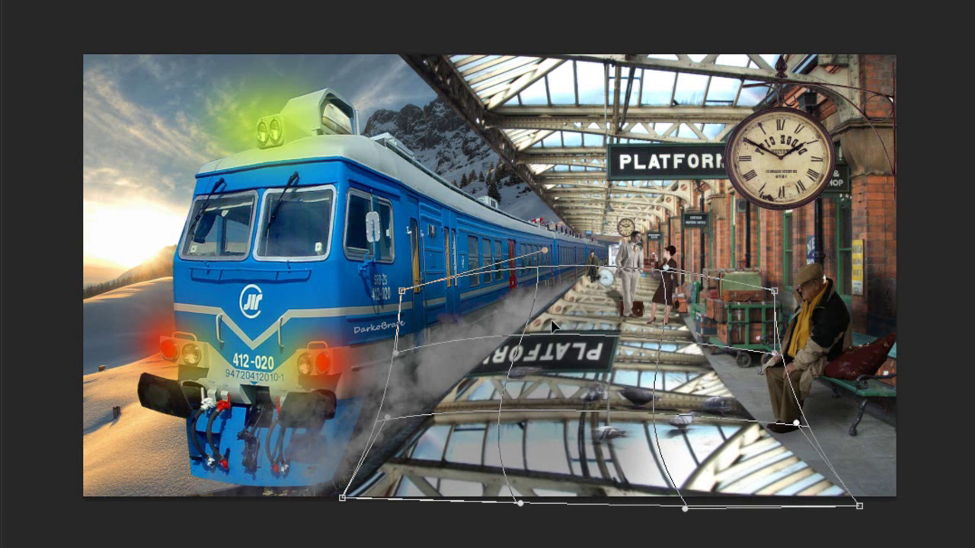
pyautogui.moveTo(431, 428)
pyautogui.mouseDown()
pyautogui.moveTo(413, 434)
pyautogui.moveTo(433, 460)
pyautogui.mouseUp()
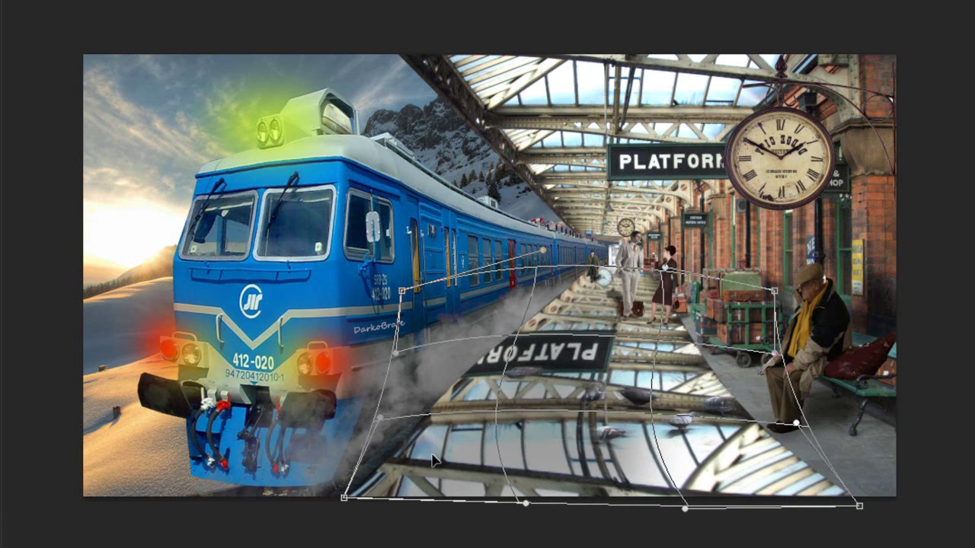
pyautogui.moveTo(373, 499); pyautogui.dragTo(341, 510)
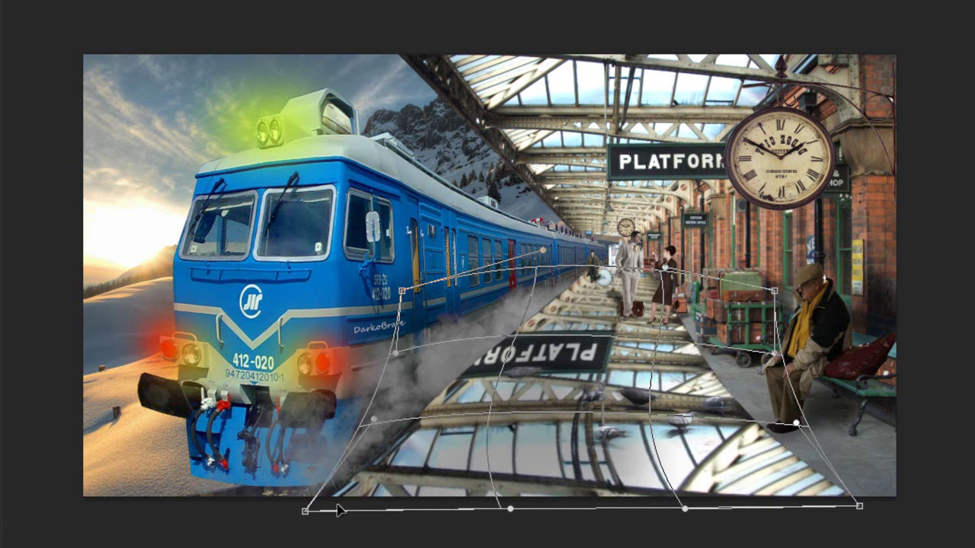
pyautogui.moveTo(693, 387); pyautogui.dragTo(690, 384)
pyautogui.moveTo(580, 349); pyautogui.dragTo(569, 349)
pyautogui.moveTo(737, 351); pyautogui.dragTo(738, 352)
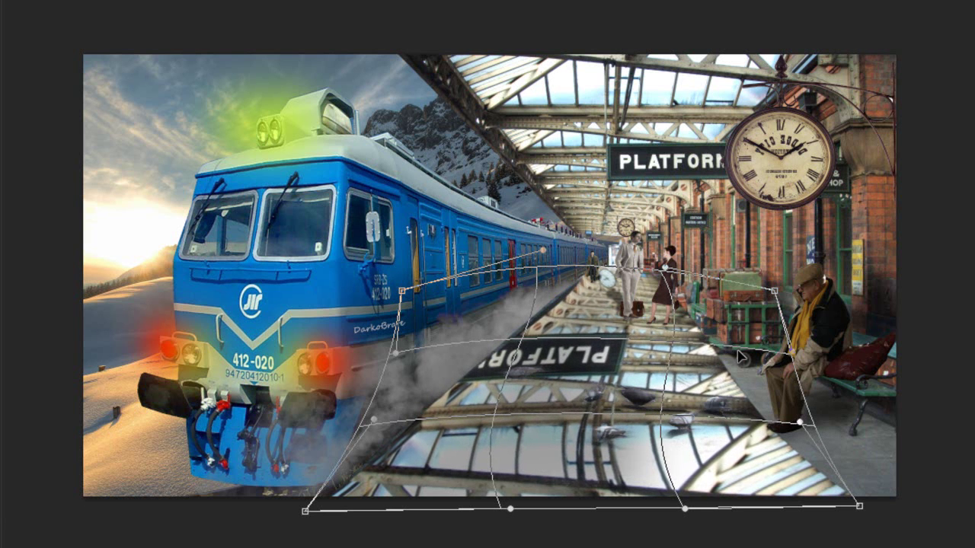
pyautogui.moveTo(517, 345); pyautogui.dragTo(512, 344)
pyautogui.moveTo(803, 422); pyautogui.dragTo(811, 416)
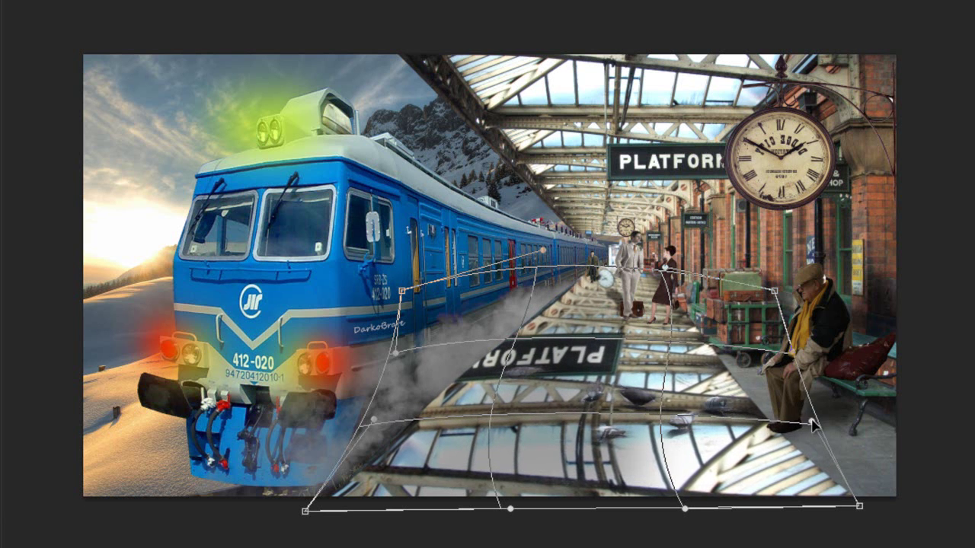
pyautogui.moveTo(773, 291)
pyautogui.mouseDown()
pyautogui.moveTo(785, 284)
pyautogui.moveTo(763, 283)
pyautogui.mouseUp()
pyautogui.moveTo(545, 269); pyautogui.dragTo(558, 306)
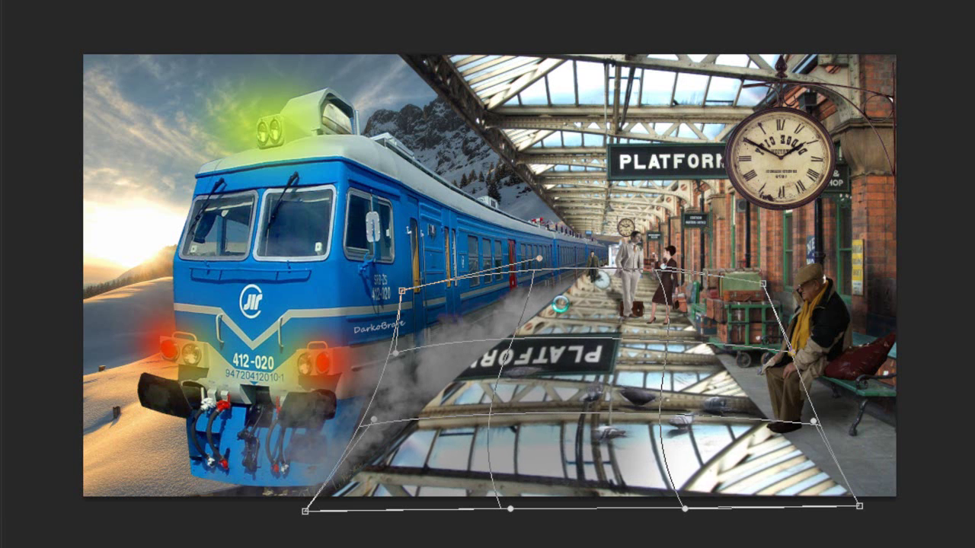
pyautogui.press('Return')
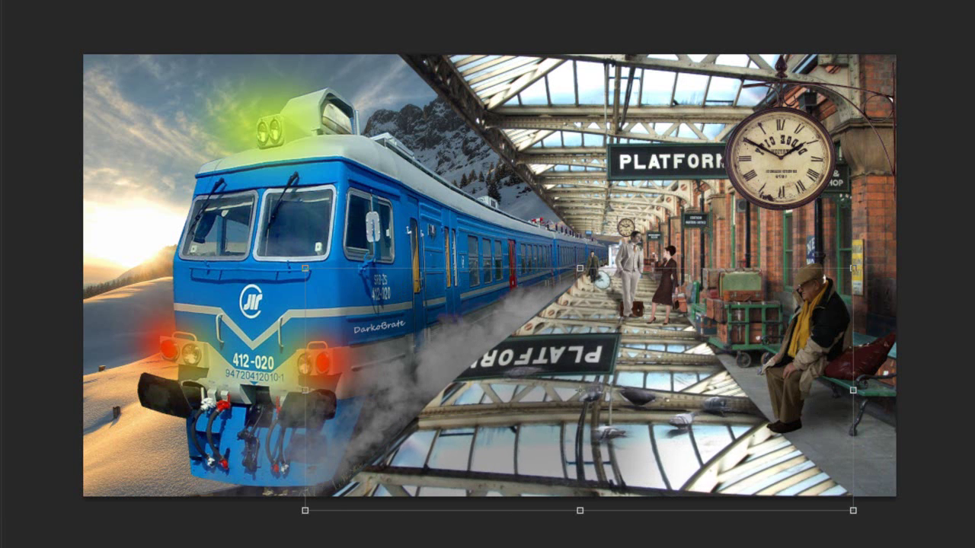
# Step: Apply a low-radius Gaussian Blur to the roof reflection and clear the transform frame
pyautogui.hotkey('alt', 't')
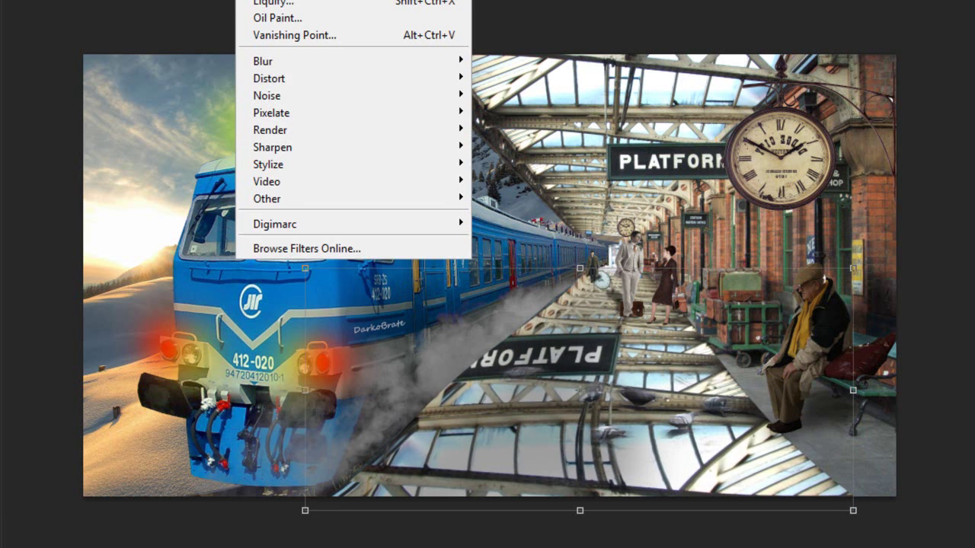
pyautogui.press('Escape')
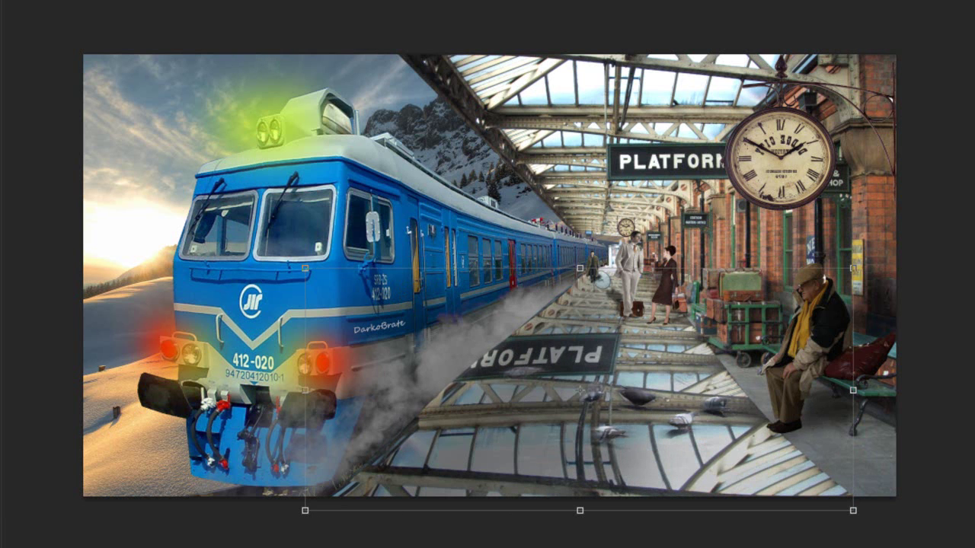
pyautogui.hotkey('alt', 't')
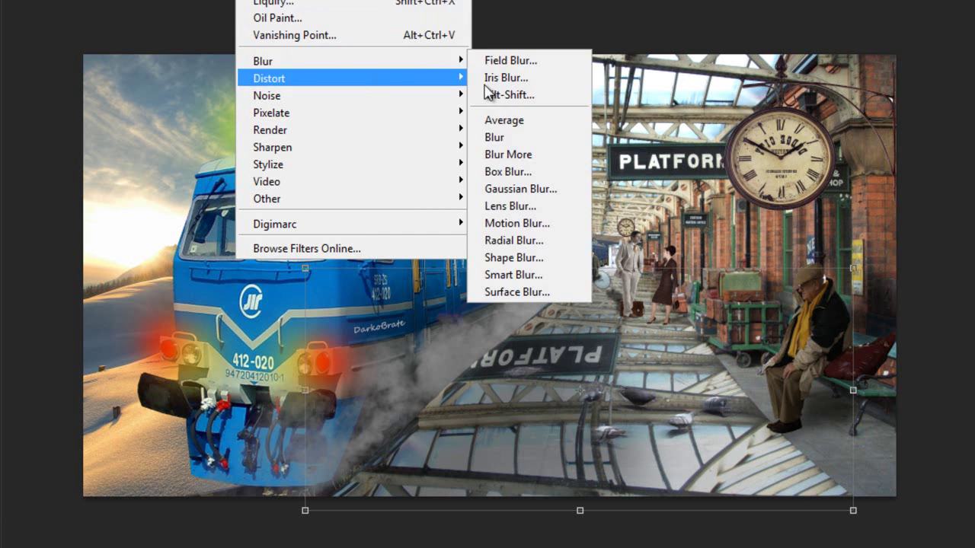
pyautogui.click(535, 191)
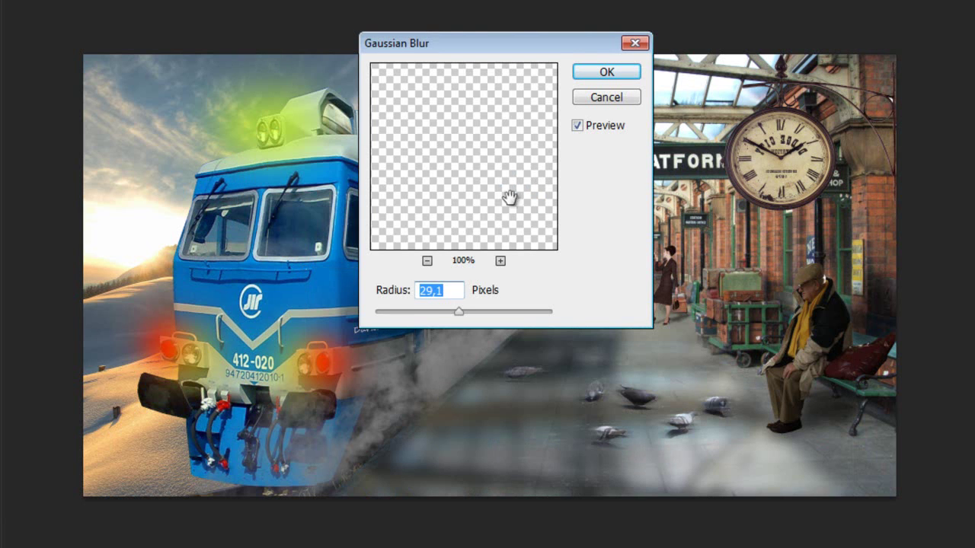
pyautogui.moveTo(422, 314); pyautogui.dragTo(441, 311)
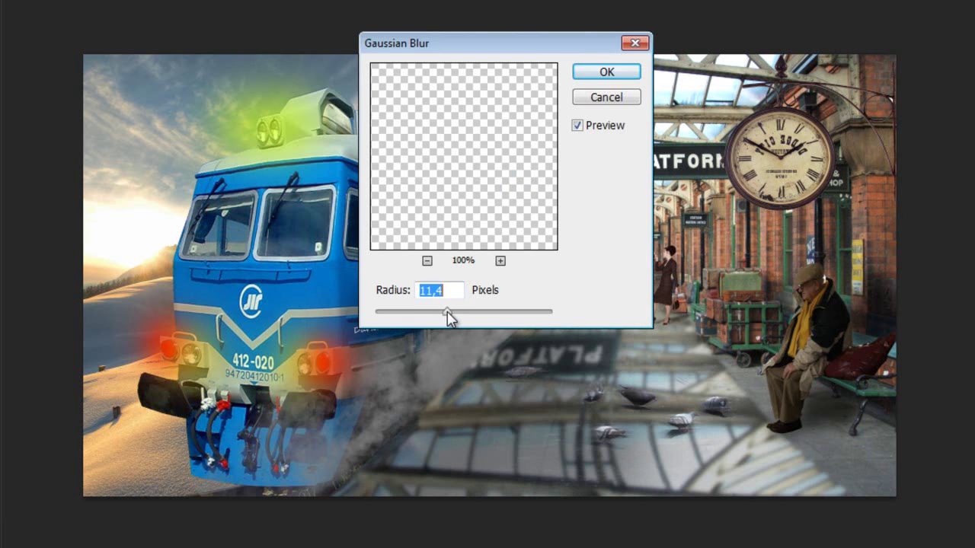
pyautogui.press('Return')
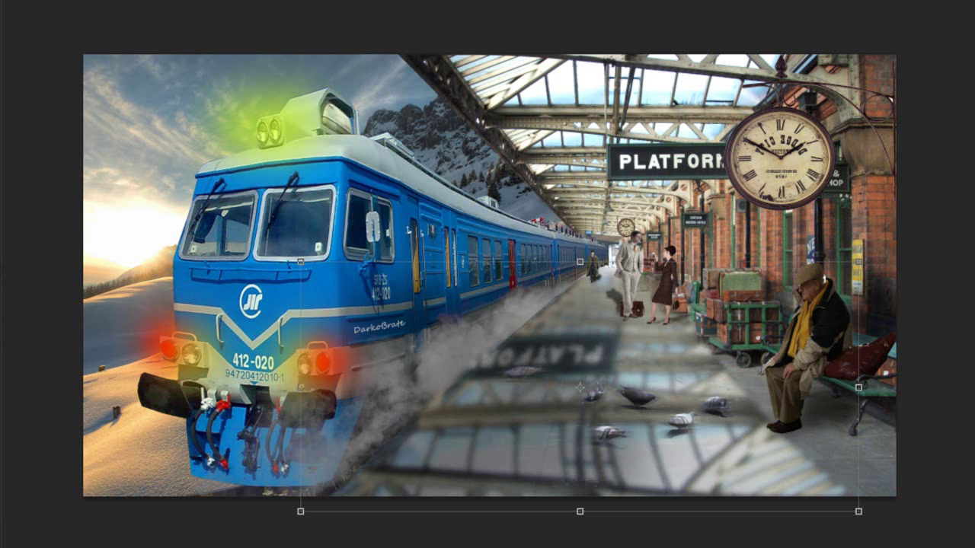
pyautogui.press('Return')
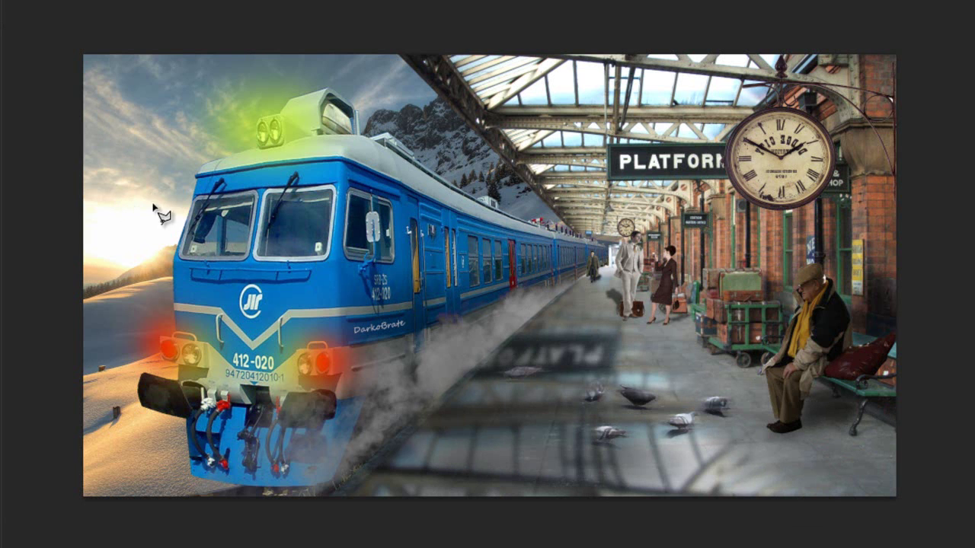
# Step: Draw a light-ray wedge from the top-left toward the seated man and fill it white
pyautogui.click(764, 373)
pyautogui.click(777, 421)
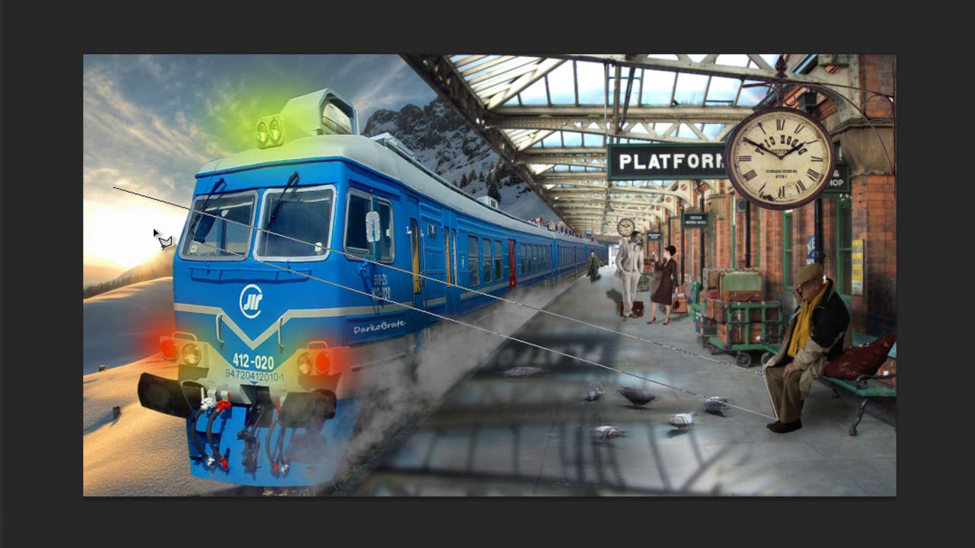
pyautogui.click(112, 189)
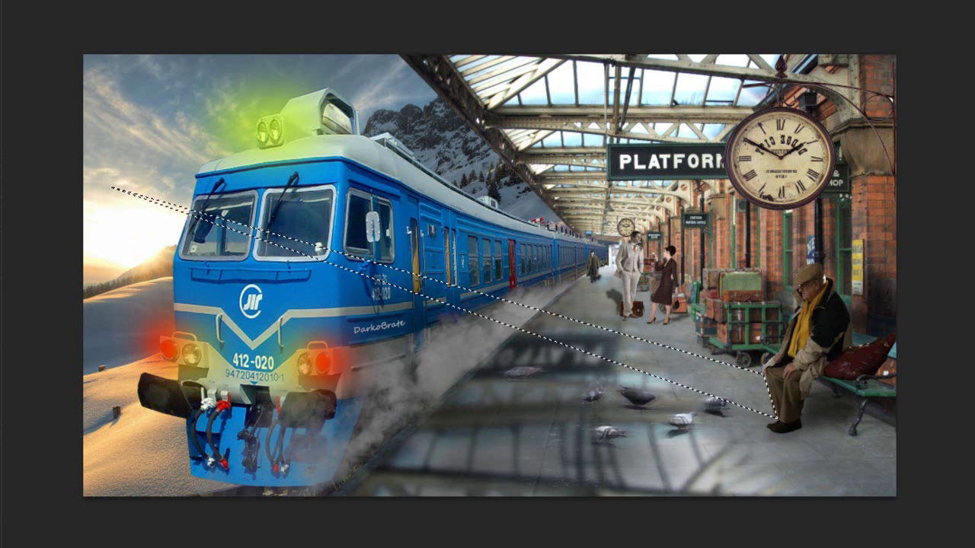
pyautogui.hotkey('alt', 'BackSpace')
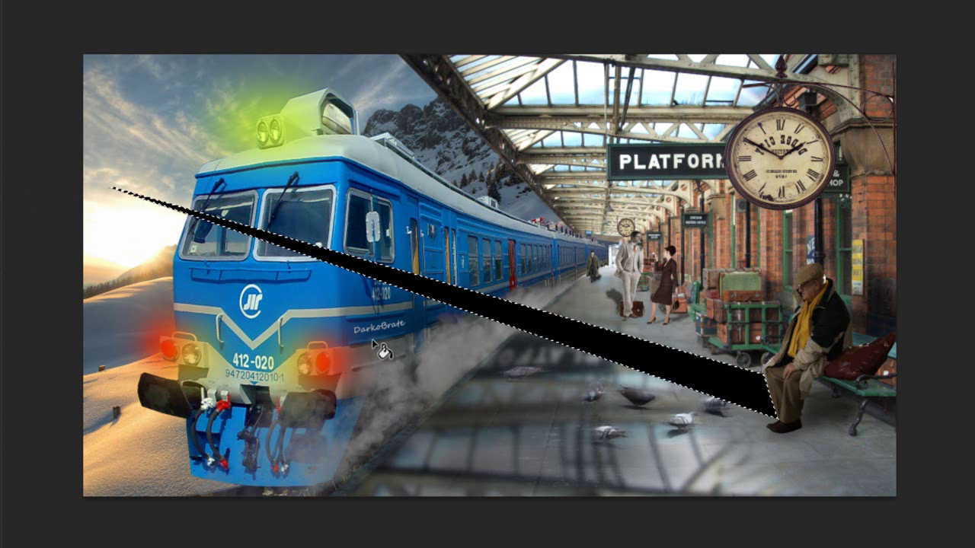
pyautogui.click(411, 292)
# Step: Draw a second wedge from the top-left to the lower right and fill it white
pyautogui.press('l')
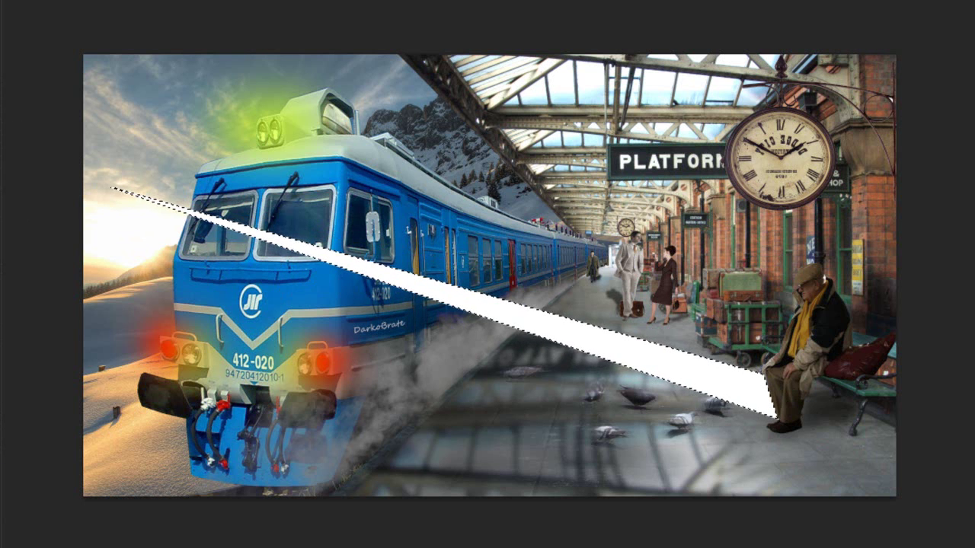
pyautogui.click(126, 209)
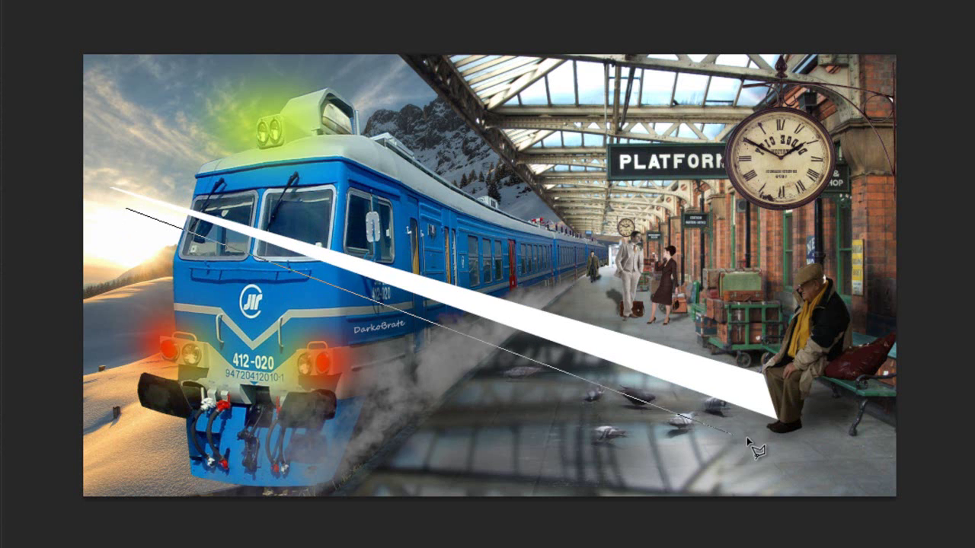
pyautogui.click(865, 459)
pyautogui.click(855, 526)
pyautogui.doubleClick(190, 250)
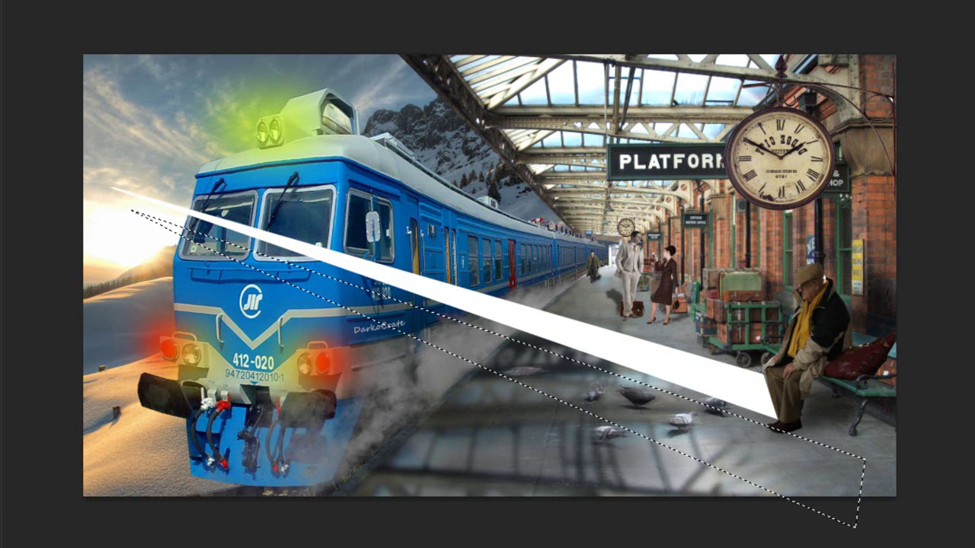
pyautogui.click(457, 346)
# Step: Draw a third wedge toward the bottom centre, fill it white, and deselect
pyautogui.press('l')
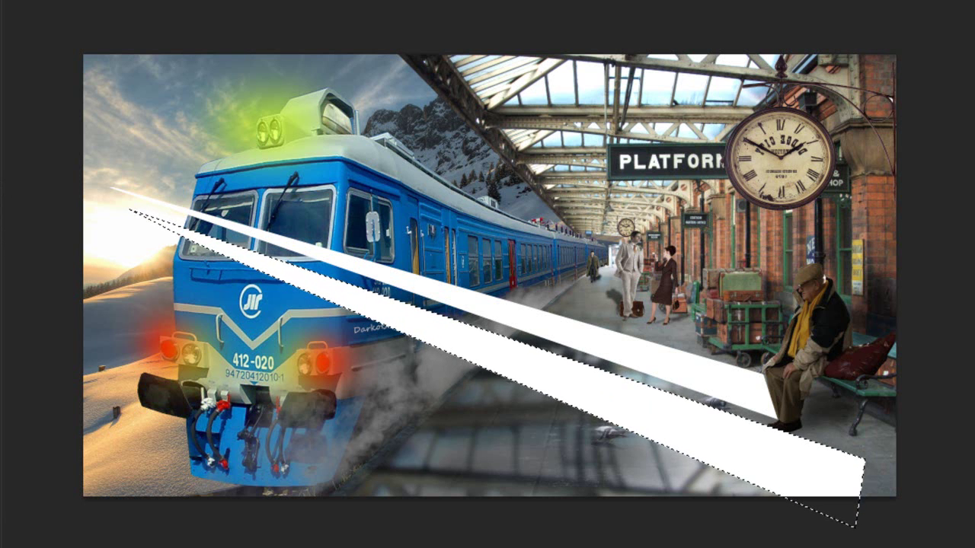
pyautogui.click(131, 210)
pyautogui.click(606, 472)
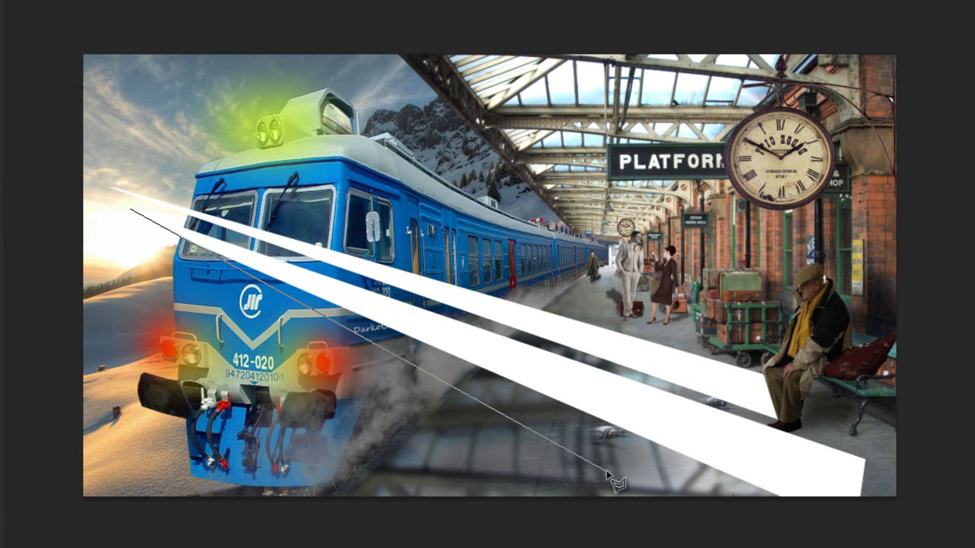
pyautogui.click(516, 535)
pyautogui.click(131, 211)
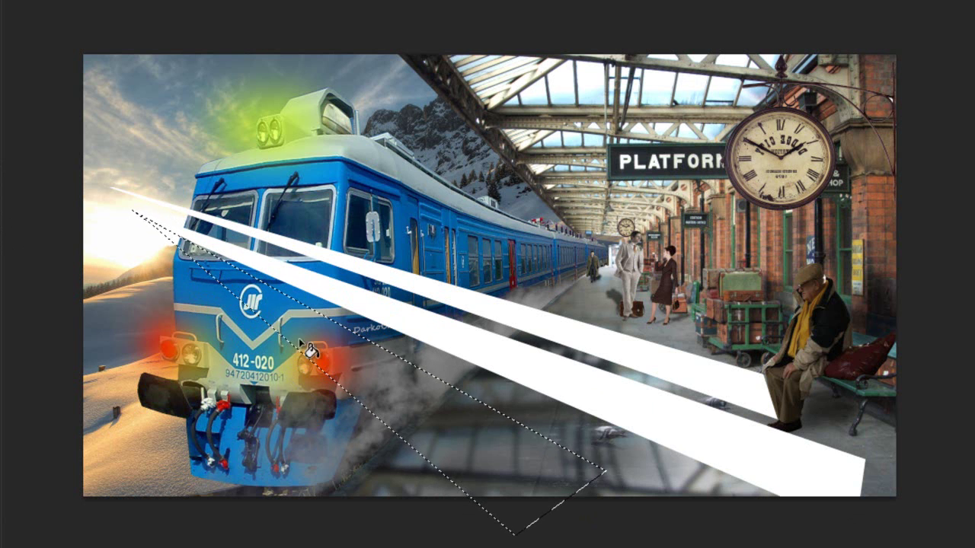
pyautogui.hotkey('alt', 'BackSpace')
pyautogui.hotkey('ctrl', 'd')
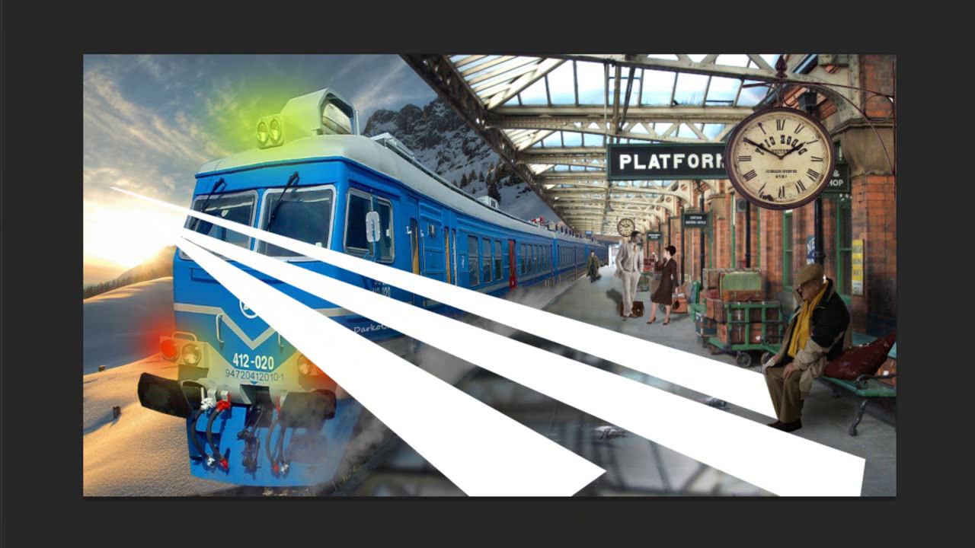
# Step: Blur the white light-ray wedges with a Gaussian Blur radius of 100,6 pixels
pyautogui.hotkey('alt', 't')
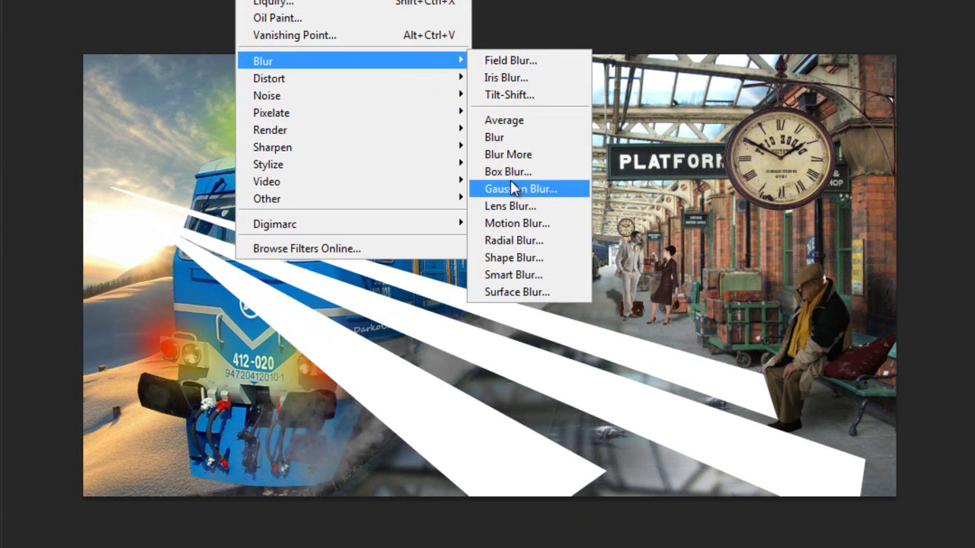
pyautogui.click(512, 188)
pyautogui.moveTo(470, 315); pyautogui.dragTo(489, 316)
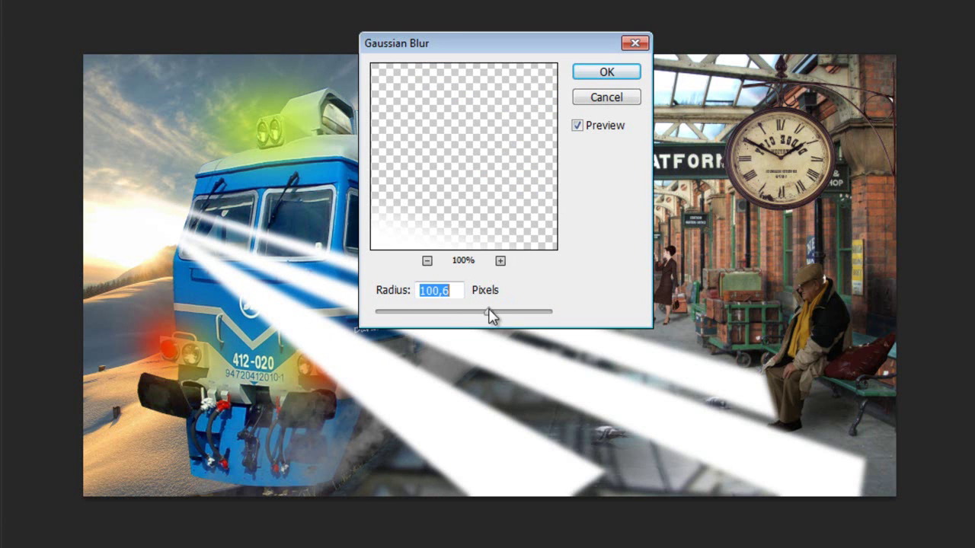
pyautogui.press('Return')
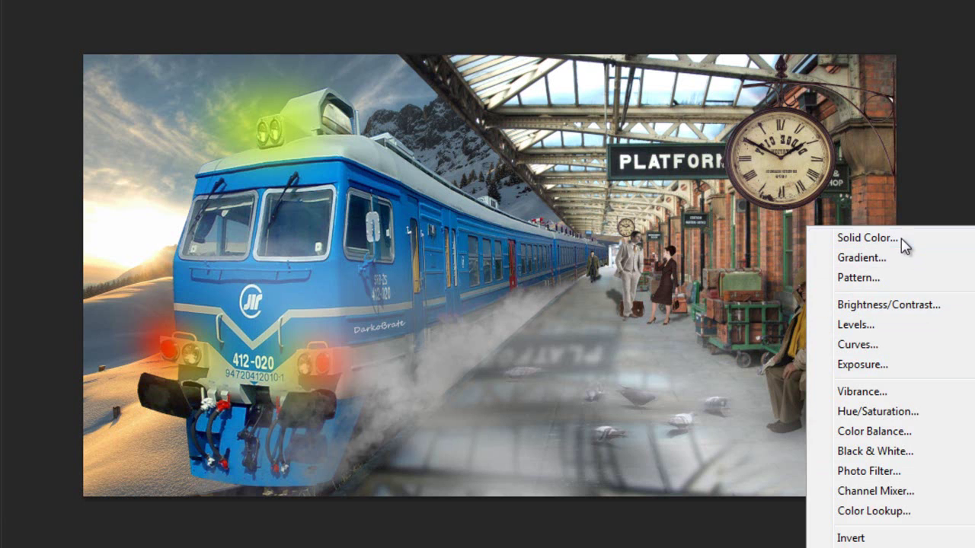
# Step: Add a steel blue Solid Color fill layer
pyautogui.click(903, 238)
pyautogui.click(882, 450)
pyautogui.moveTo(790, 446)
pyautogui.mouseDown()
pyautogui.moveTo(761, 448)
pyautogui.moveTo(785, 420)
pyautogui.mouseUp()
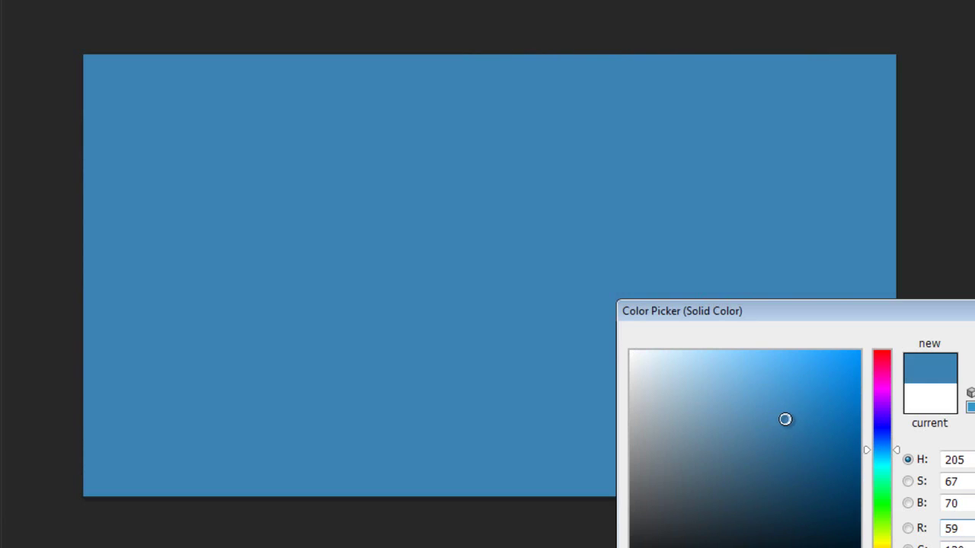
pyautogui.press('Return')
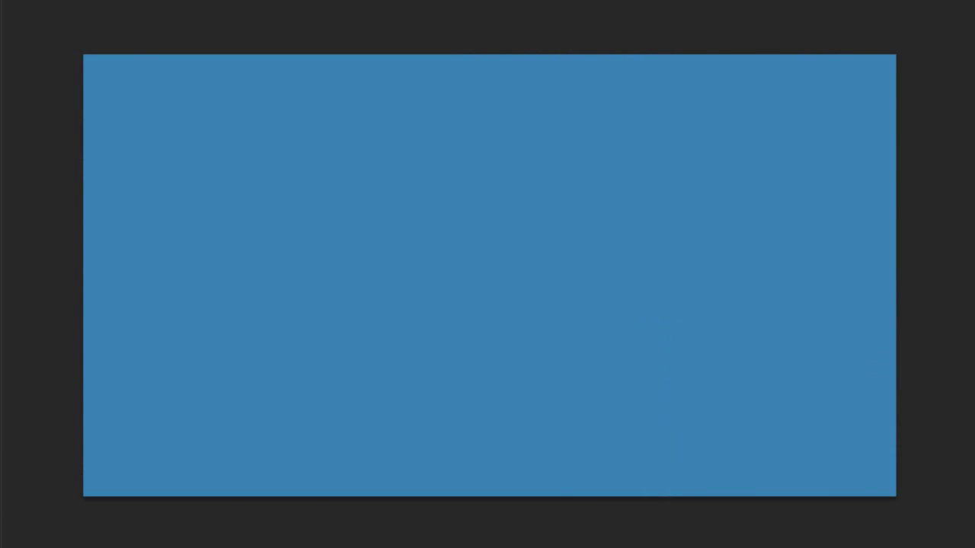
# Step: Try different blend modes on the blue fill, then add a Brightness/Contrast layer
pyautogui.hotkey('shift', '+')
pyautogui.hotkey('shift', '+')
pyautogui.hotkey('shift', '+')
pyautogui.hotkey('shift', '+')
pyautogui.hotkey('shift', '+')
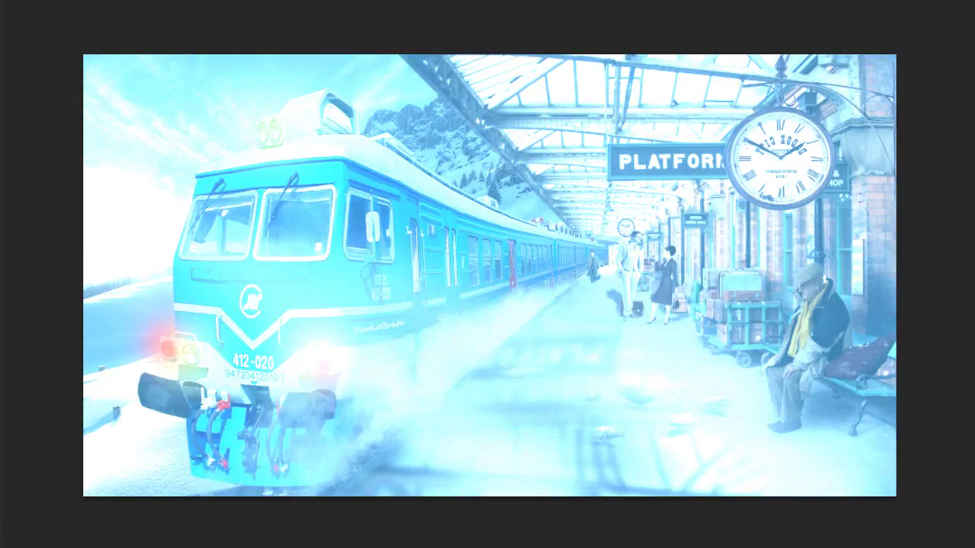
pyautogui.hotkey('shift', '+')
pyautogui.hotkey('shift', '+')
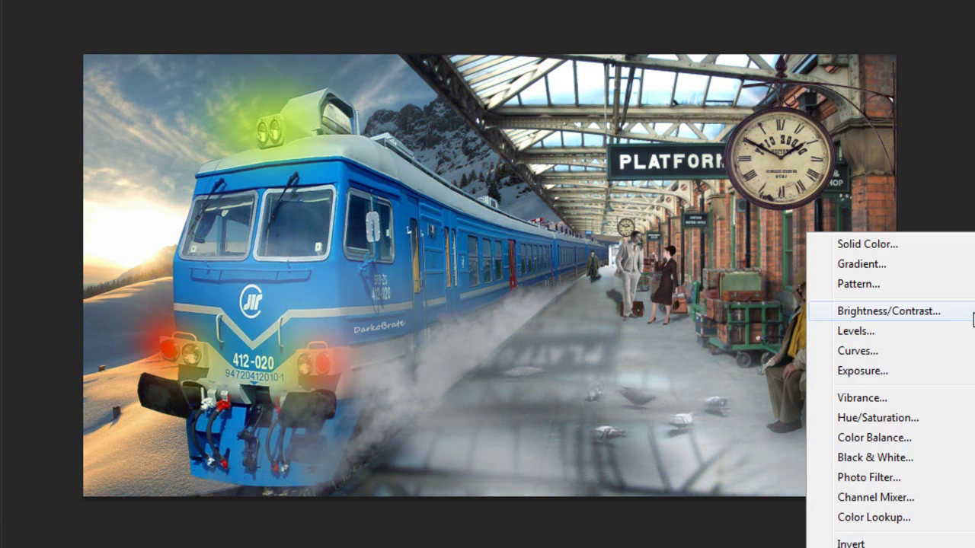
pyautogui.click(868, 309)
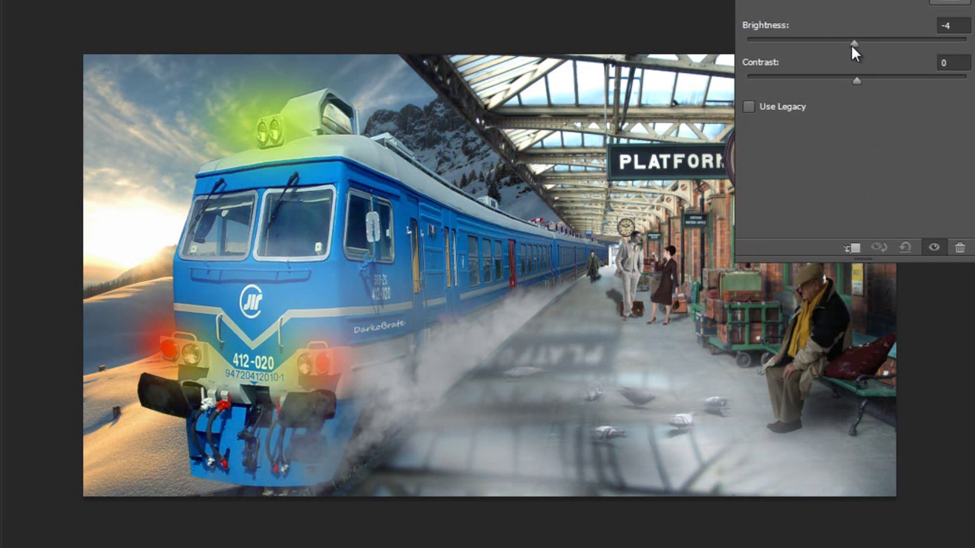
# Step: Set Brightness -25 and Contrast 11, then add a Curves layer with a lifted black point
pyautogui.moveTo(856, 42); pyautogui.dragTo(839, 44)
pyautogui.moveTo(847, 82)
pyautogui.mouseDown()
pyautogui.moveTo(870, 82)
pyautogui.moveTo(766, 84)
pyautogui.moveTo(894, 83)
pyautogui.moveTo(872, 87)
pyautogui.mouseUp()
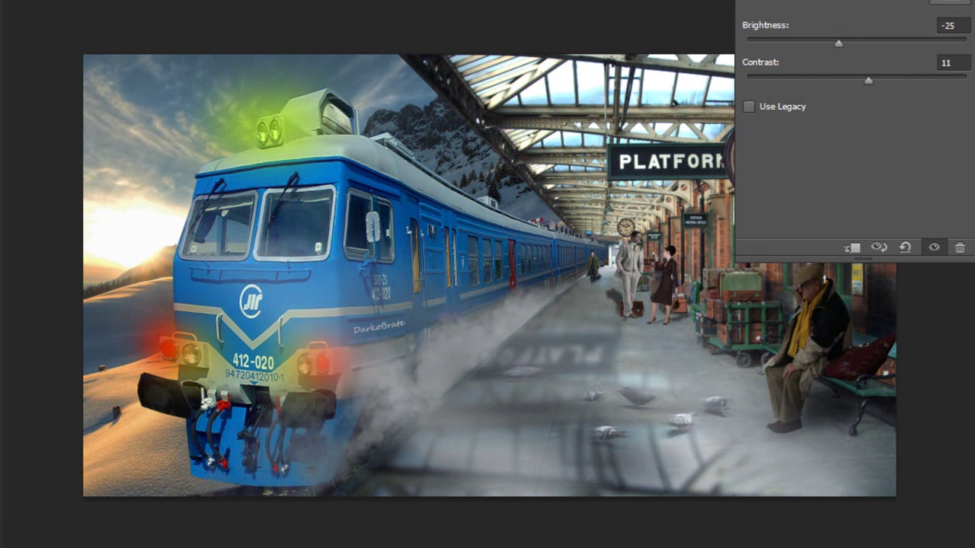
pyautogui.click(809, 240)
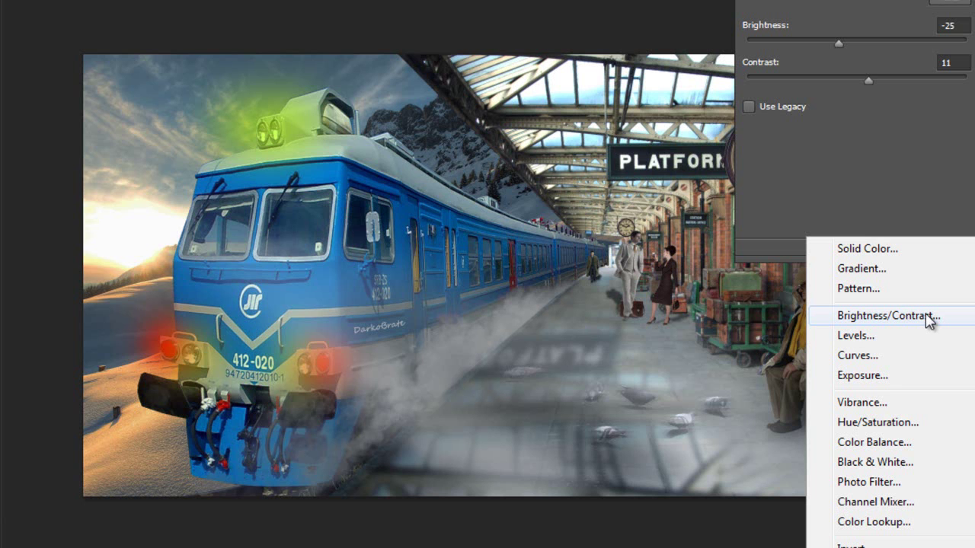
pyautogui.click(914, 352)
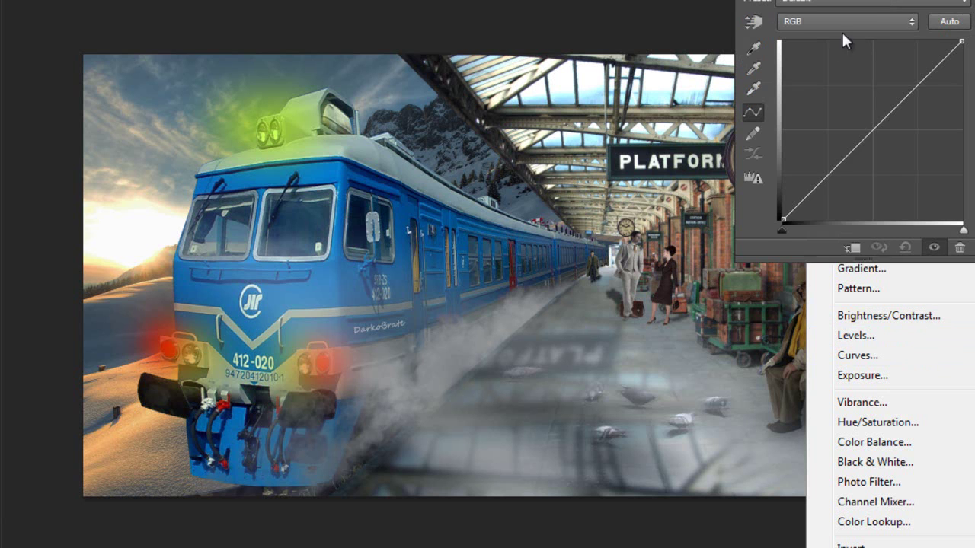
pyautogui.moveTo(782, 219); pyautogui.dragTo(787, 210)
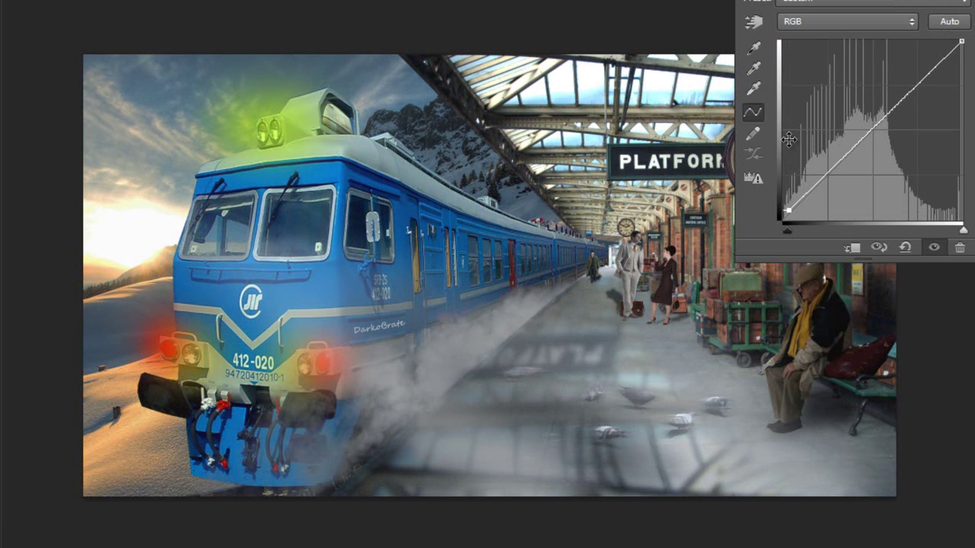
# Step: Add a point on the Red curve and pull the Green and Blue curves down
pyautogui.click(799, 22)
pyautogui.click(786, 54)
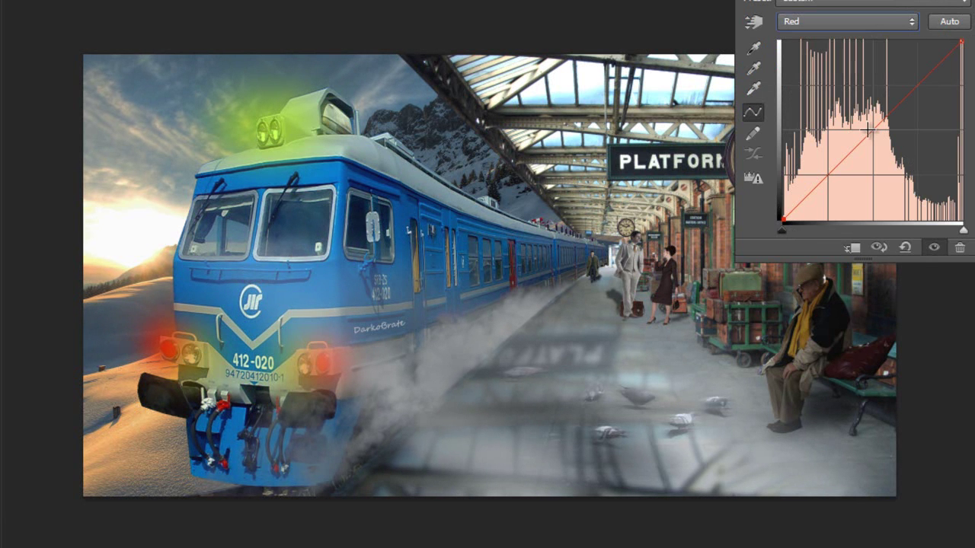
pyautogui.click(869, 138)
pyautogui.click(827, 23)
pyautogui.click(827, 68)
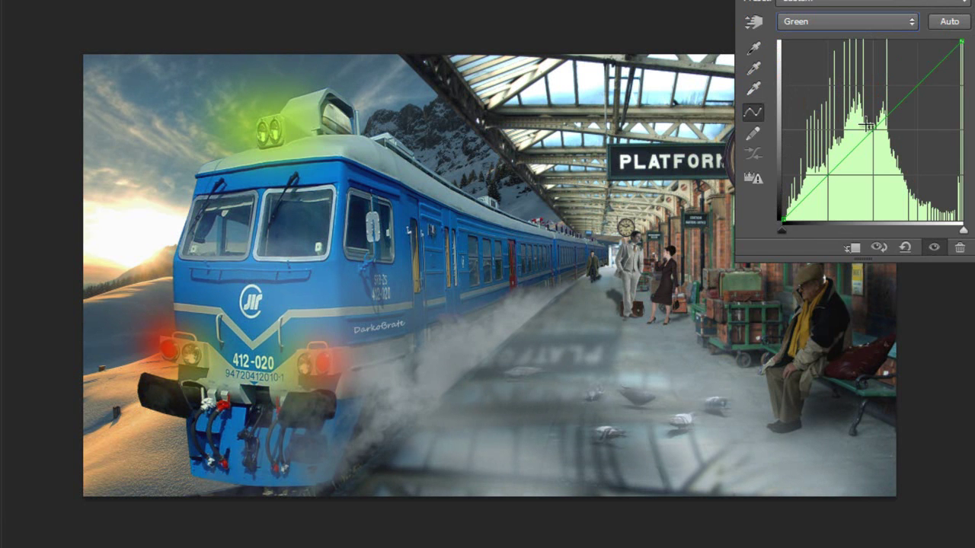
pyautogui.moveTo(827, 166); pyautogui.dragTo(817, 188)
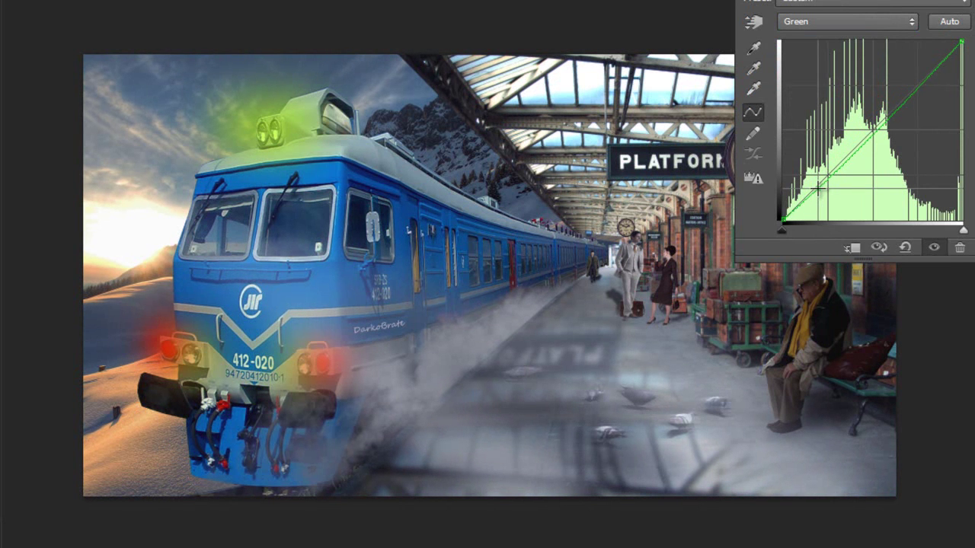
pyautogui.click(801, 23)
pyautogui.click(790, 83)
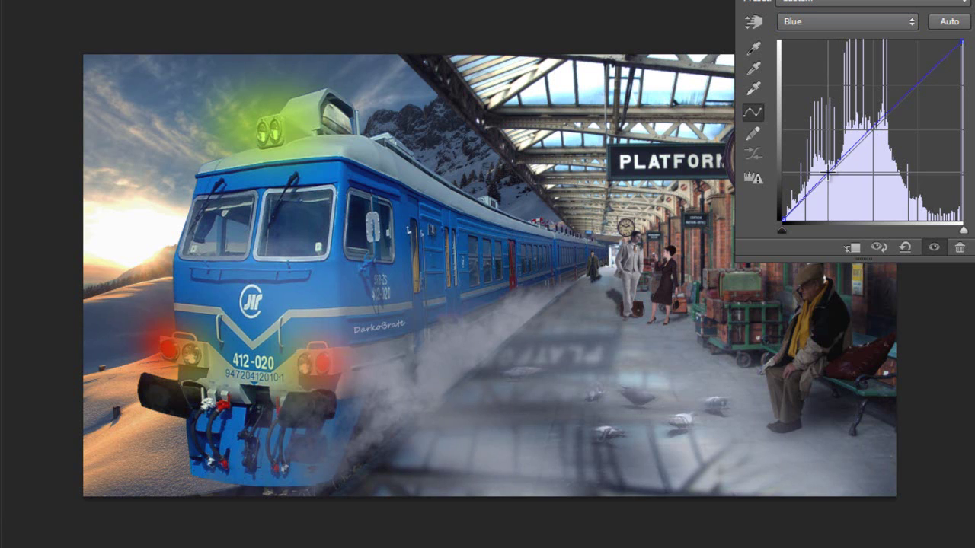
pyautogui.moveTo(827, 174); pyautogui.dragTo(817, 189)
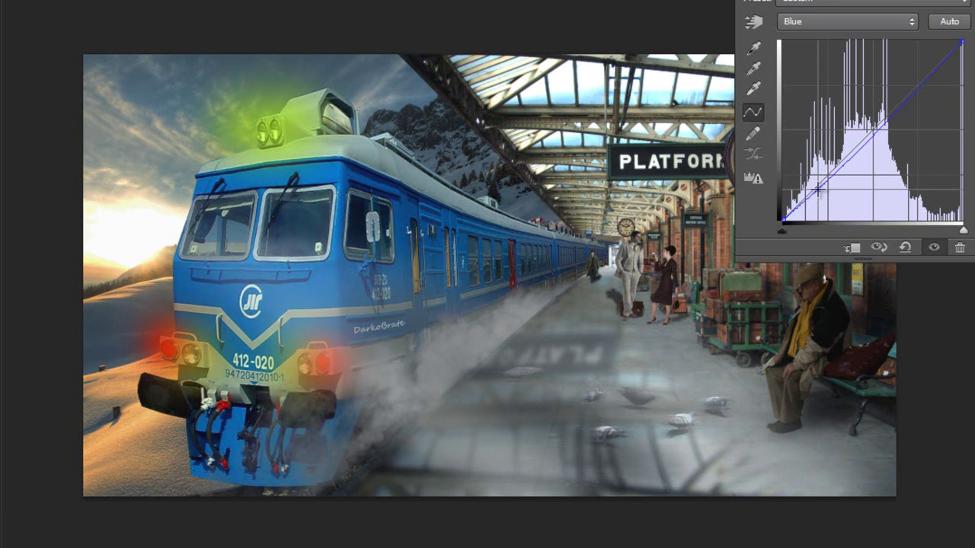
pyautogui.click(868, 544)
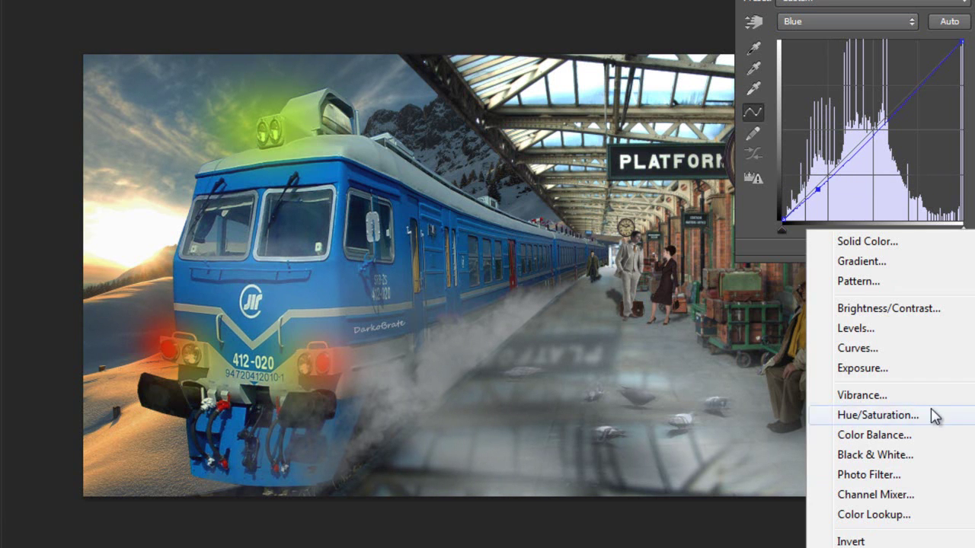
# Step: Add a Hue/Saturation layer with reduced saturation
pyautogui.click(876, 415)
pyautogui.moveTo(854, 107); pyautogui.dragTo(819, 107)
pyautogui.click(860, 545)
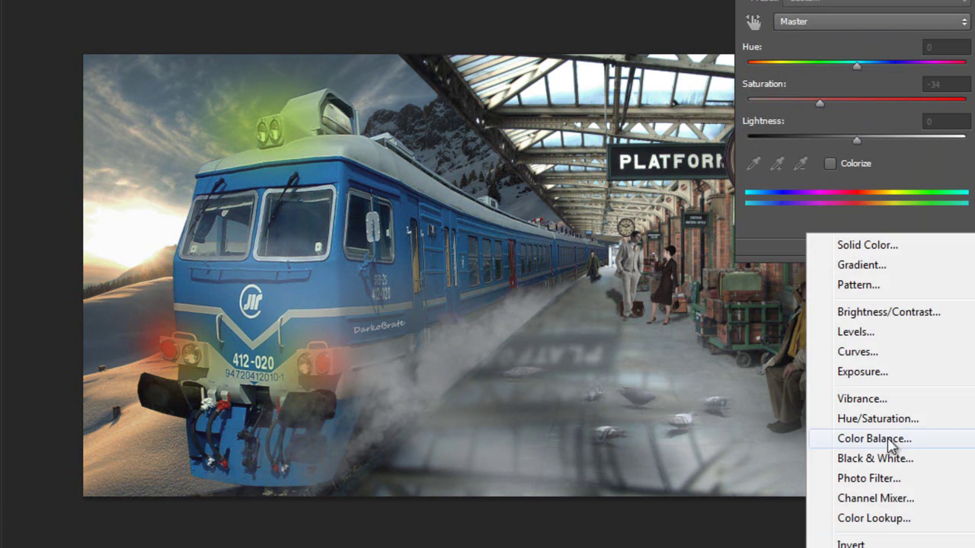
# Step: Add a Black & White layer: Blues -35, Greens -10, Cyans 19, lower Yellows and Reds
pyautogui.click(891, 457)
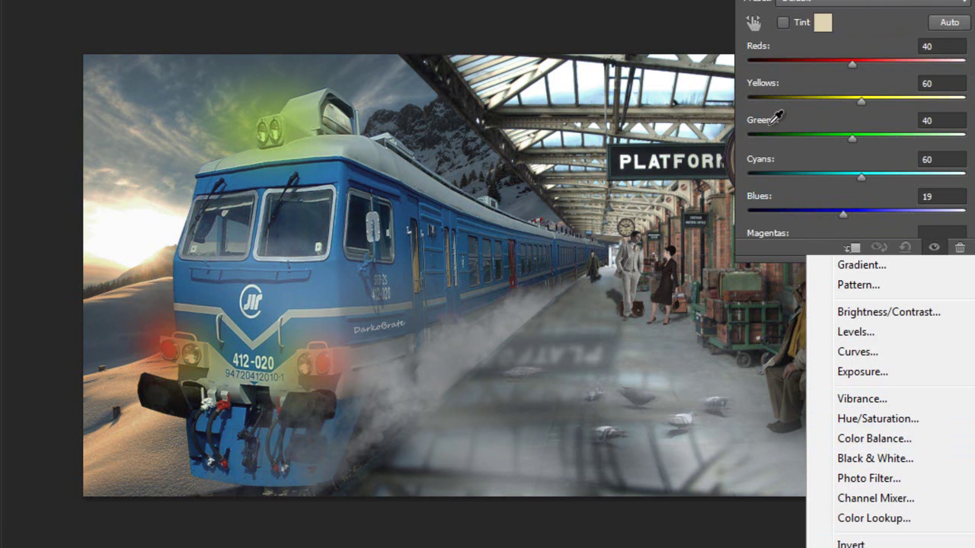
pyautogui.moveTo(839, 215); pyautogui.dragTo(819, 214)
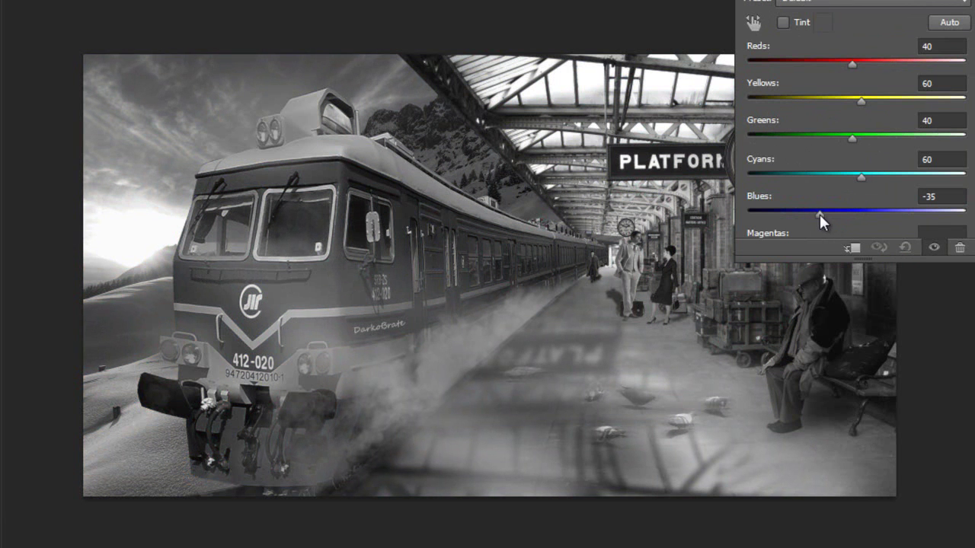
pyautogui.moveTo(850, 105); pyautogui.dragTo(839, 102)
pyautogui.moveTo(851, 140); pyautogui.dragTo(830, 140)
pyautogui.moveTo(851, 174); pyautogui.dragTo(842, 174)
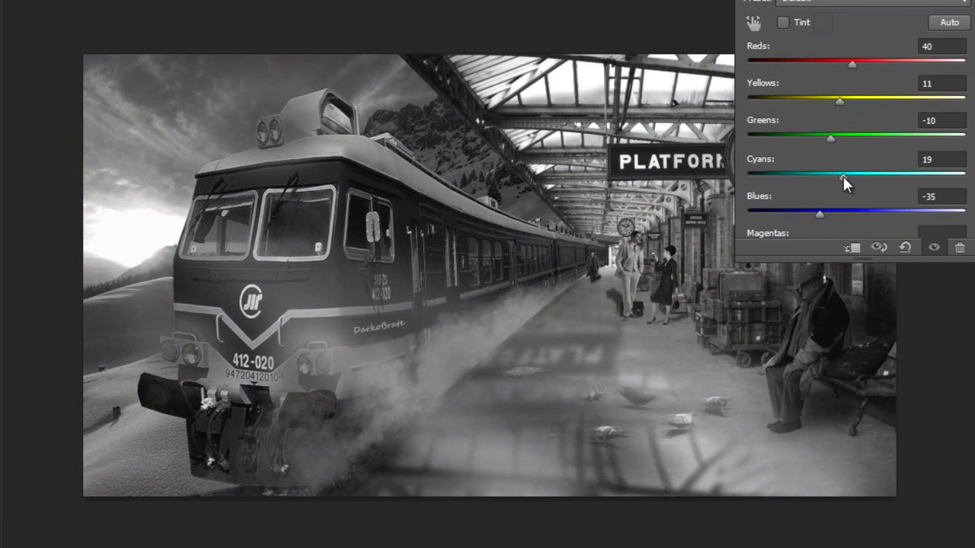
pyautogui.moveTo(852, 64); pyautogui.dragTo(818, 65)
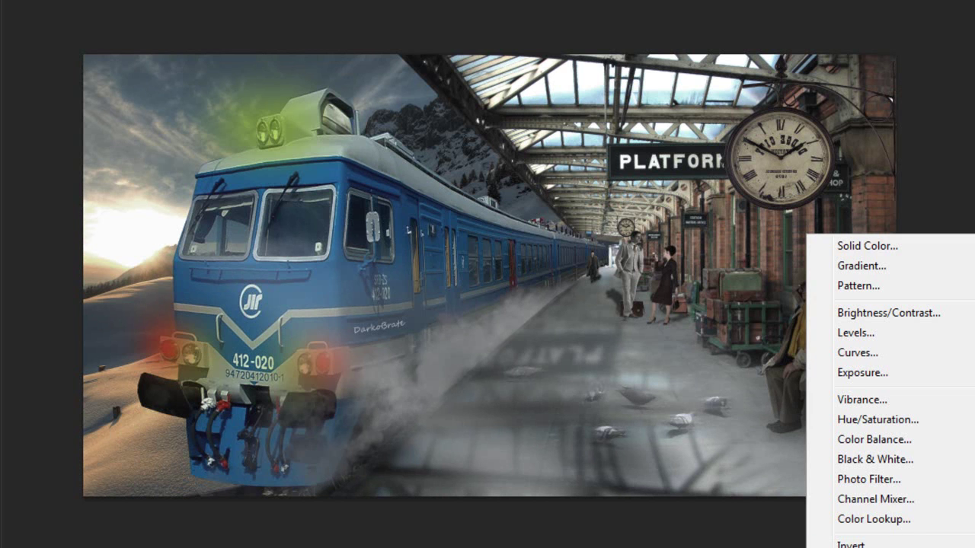
# Step: Add an Orange Photo Filter layer at 41% density
pyautogui.click(897, 480)
pyautogui.moveTo(800, 74); pyautogui.dragTo(827, 74)
pyautogui.click(838, 3)
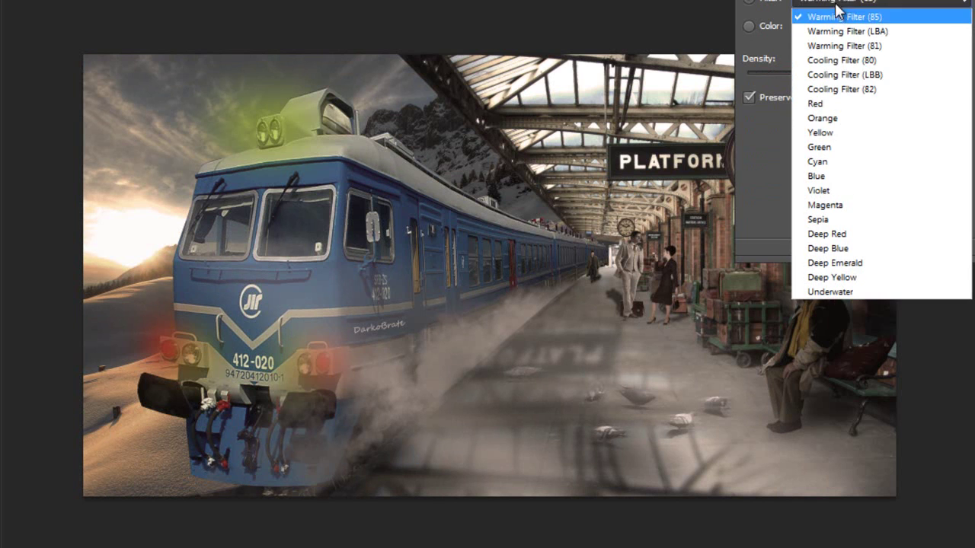
pyautogui.click(830, 120)
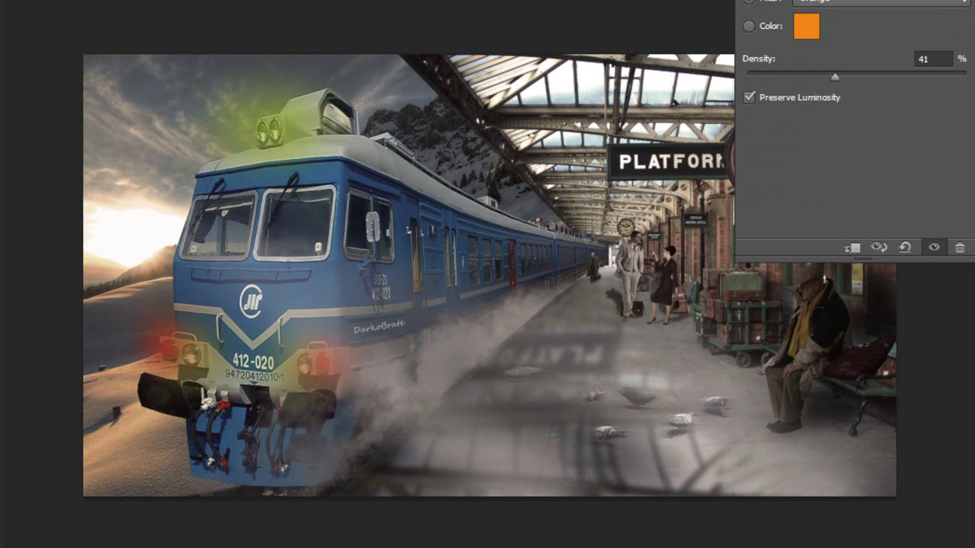
# Step: Add a second Photo Filter set to Yellow with density 37
pyautogui.click(941, 542)
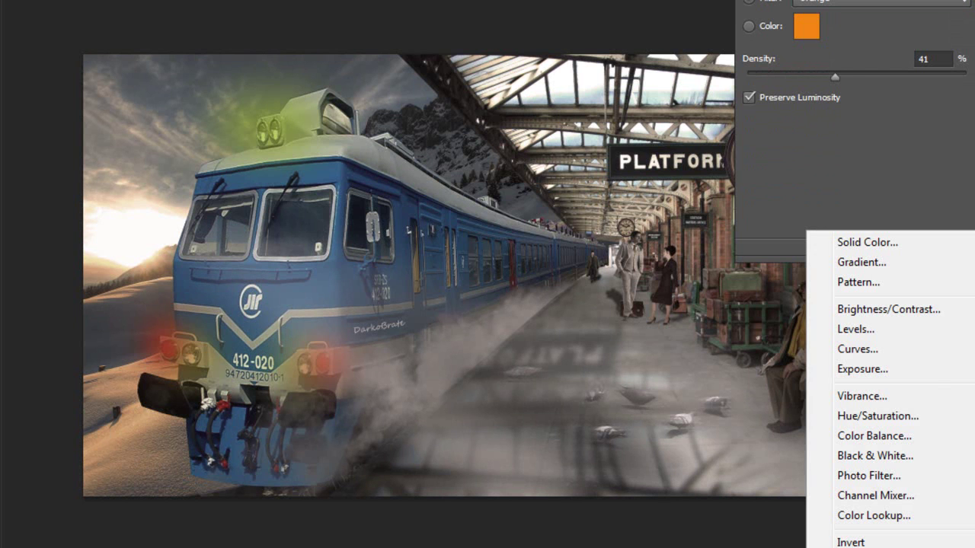
pyautogui.click(872, 477)
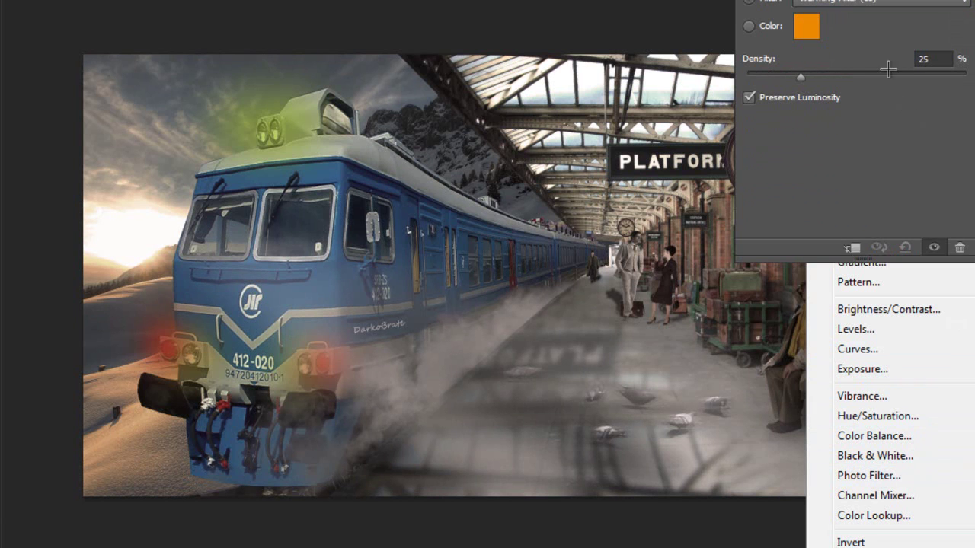
pyautogui.click(841, 2)
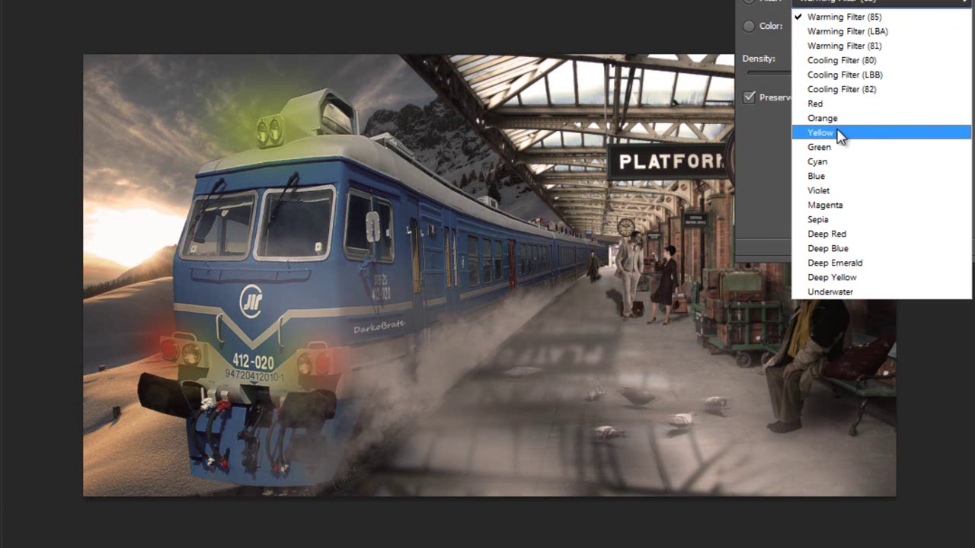
pyautogui.click(838, 132)
pyautogui.moveTo(800, 72); pyautogui.dragTo(827, 73)
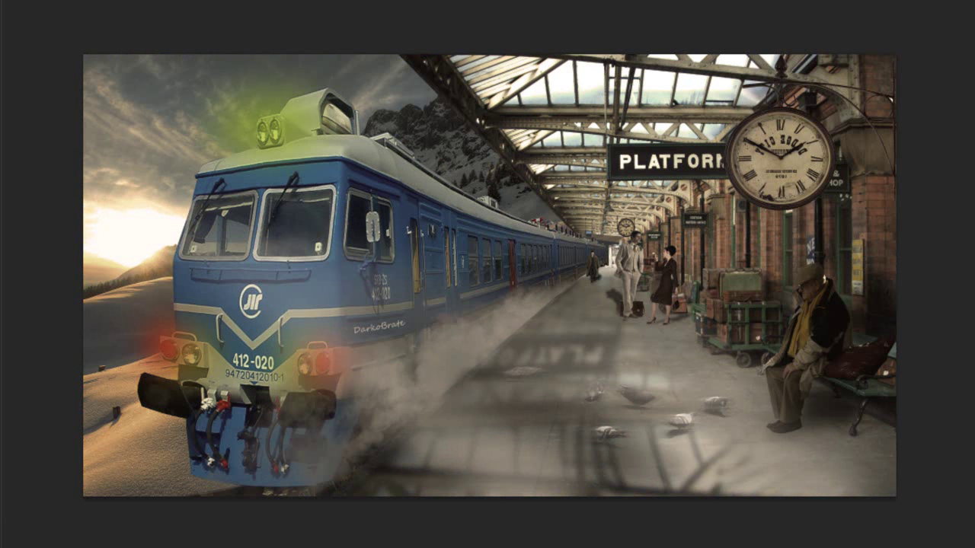
# Step: Add a Gradient Map layer using the Violet, Orange preset
pyautogui.click(808, 232)
pyautogui.click(868, 544)
pyautogui.click(813, 9)
pyautogui.click(596, 72)
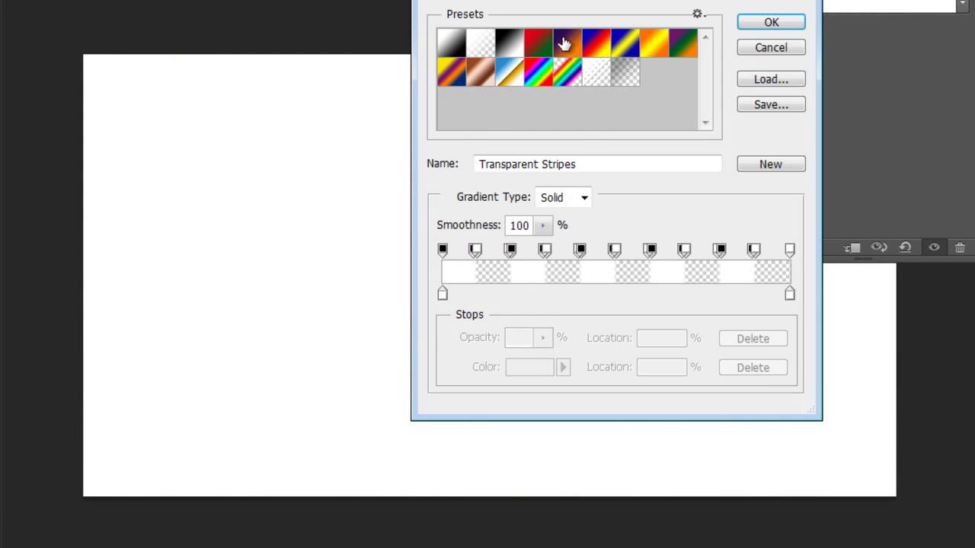
pyautogui.click(567, 42)
pyautogui.click(769, 23)
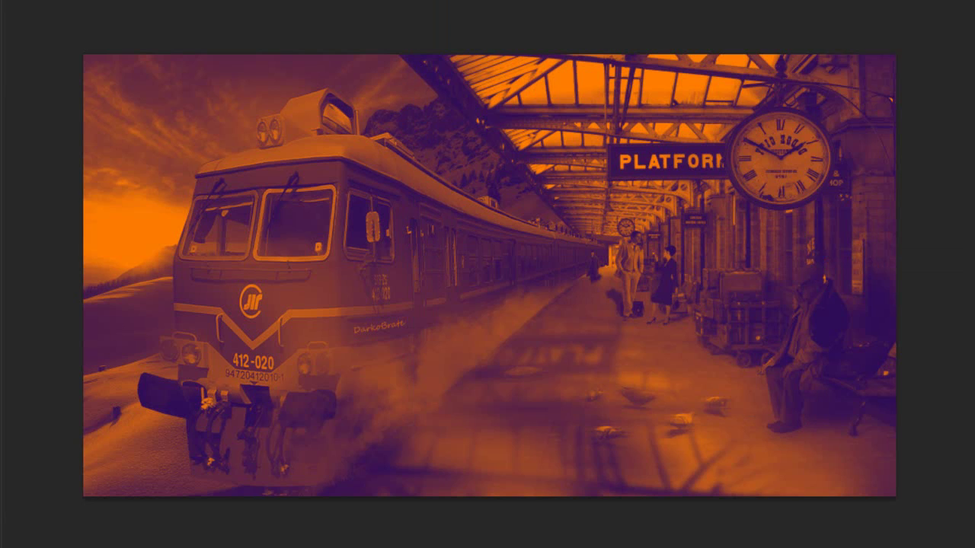
# Step: Cycle the gradient map's blend modes until the grade looks subtle and natural
pyautogui.hotkey('shift', '+')
pyautogui.hotkey('shift', '+')
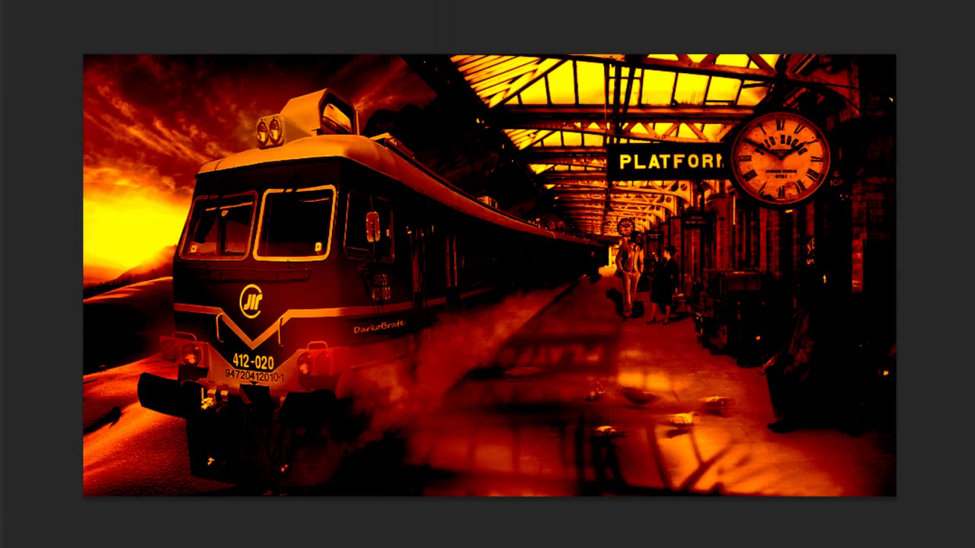
pyautogui.hotkey('shift', '+')
pyautogui.hotkey('shift', '+')
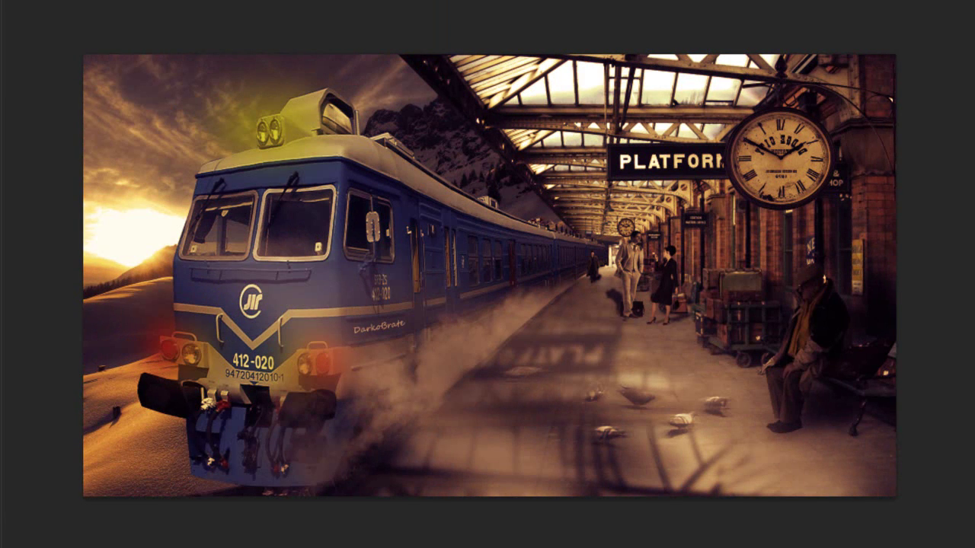
pyautogui.hotkey('shift', '+')
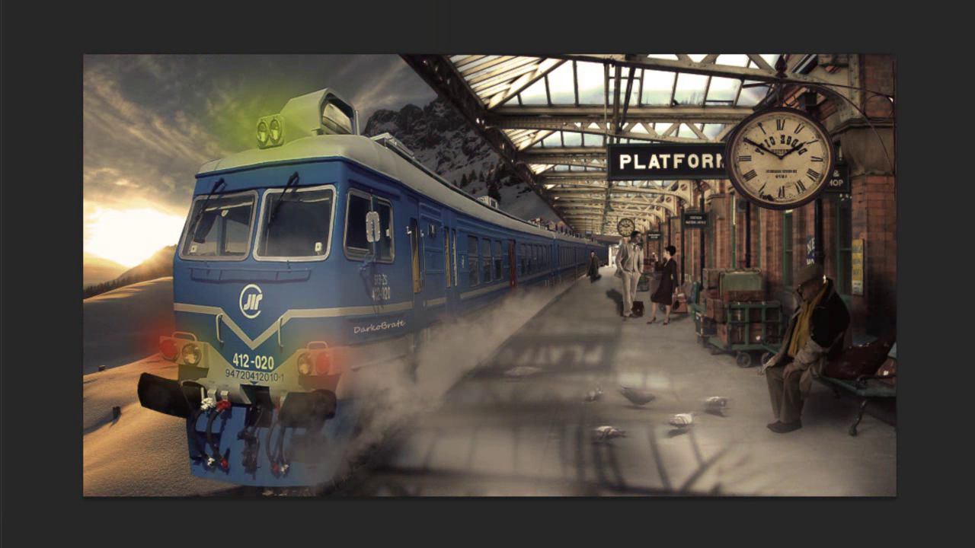
# Step: Select the whole canvas and dismiss the Oil Paint empty-selection error
pyautogui.hotkey('ctrl', 'a')
pyautogui.hotkey('alt', 'e')
pyautogui.press('Escape')
pyautogui.hotkey('alt', 's')
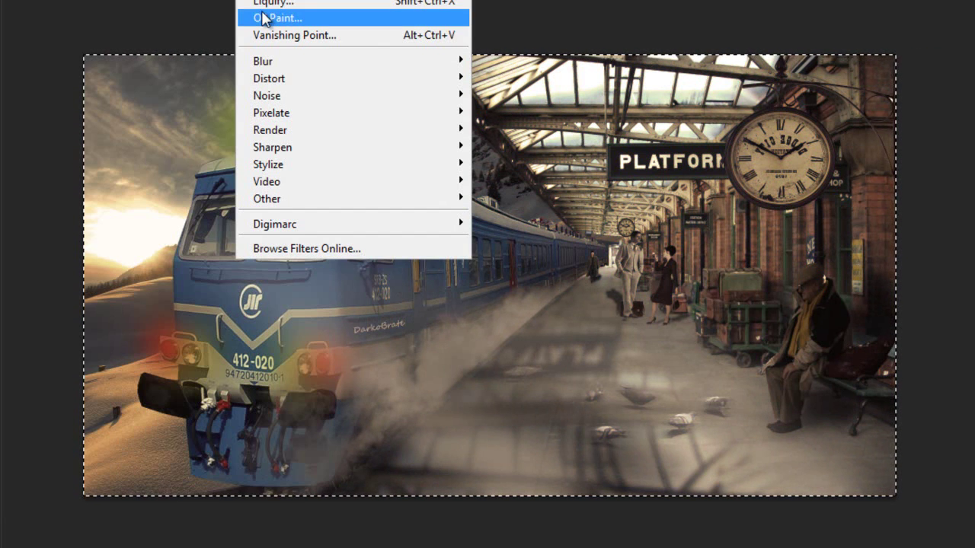
pyautogui.click(265, 14)
pyautogui.click(564, 172)
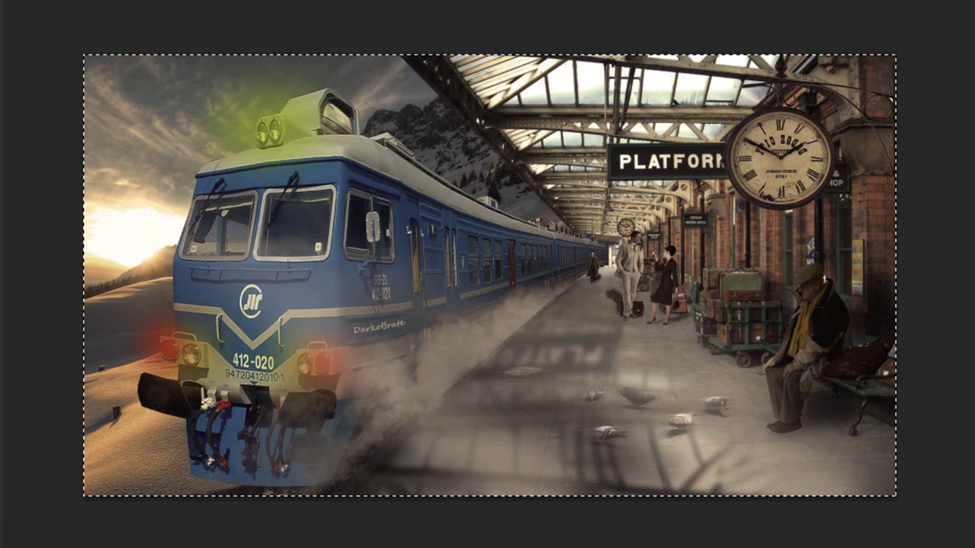
# Step: Copy the merged composite and paste it as a new layer on top
pyautogui.hotkey('alt', 'e')
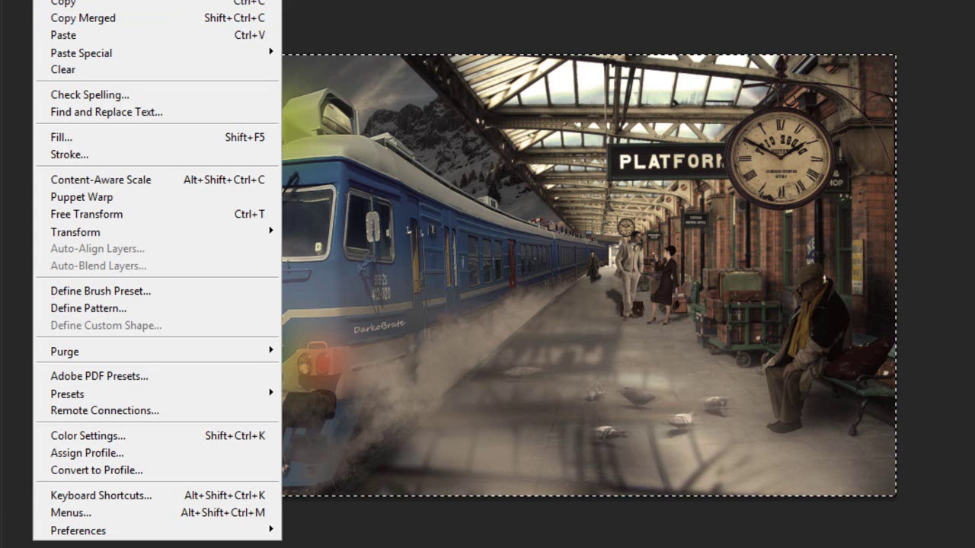
pyautogui.press('Escape')
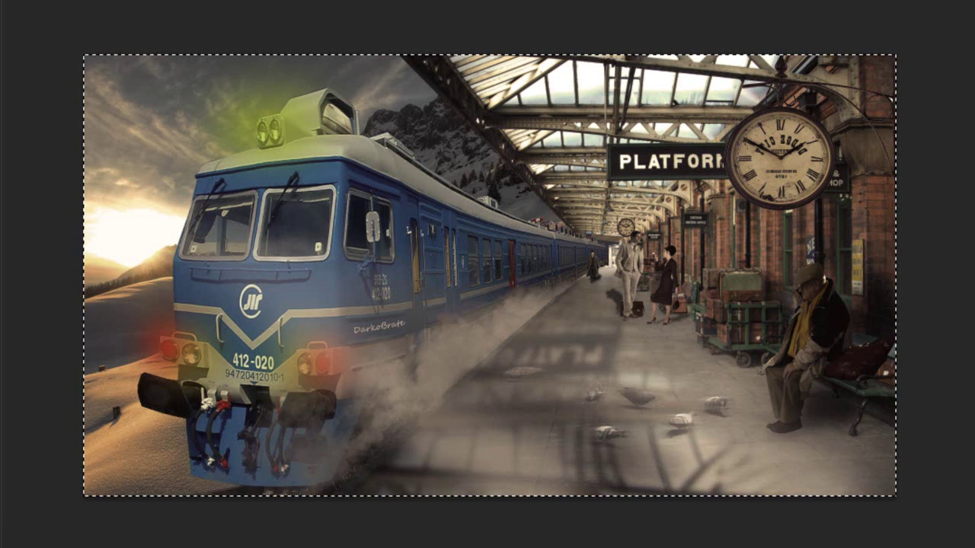
pyautogui.hotkey('alt', 'e')
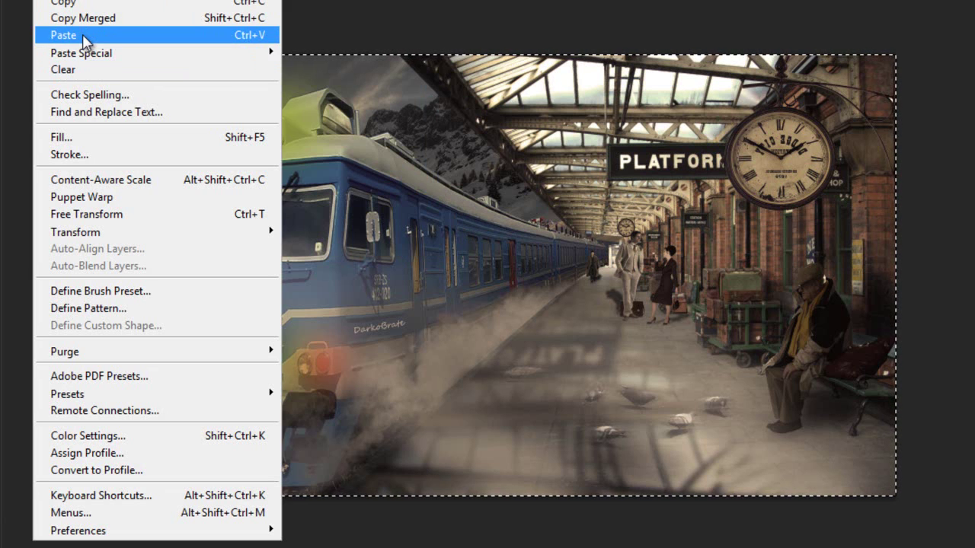
pyautogui.click(82, 34)
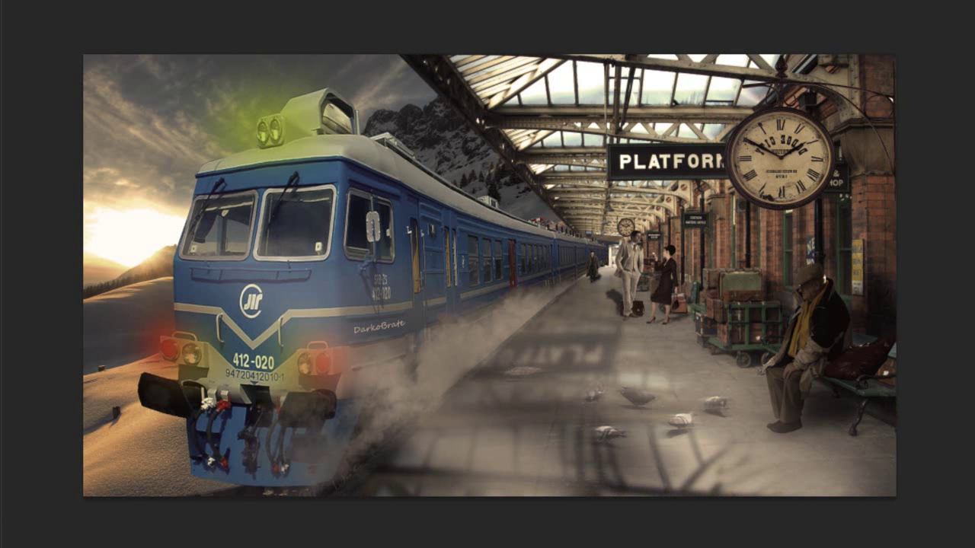
pyautogui.hotkey('alt', 't')
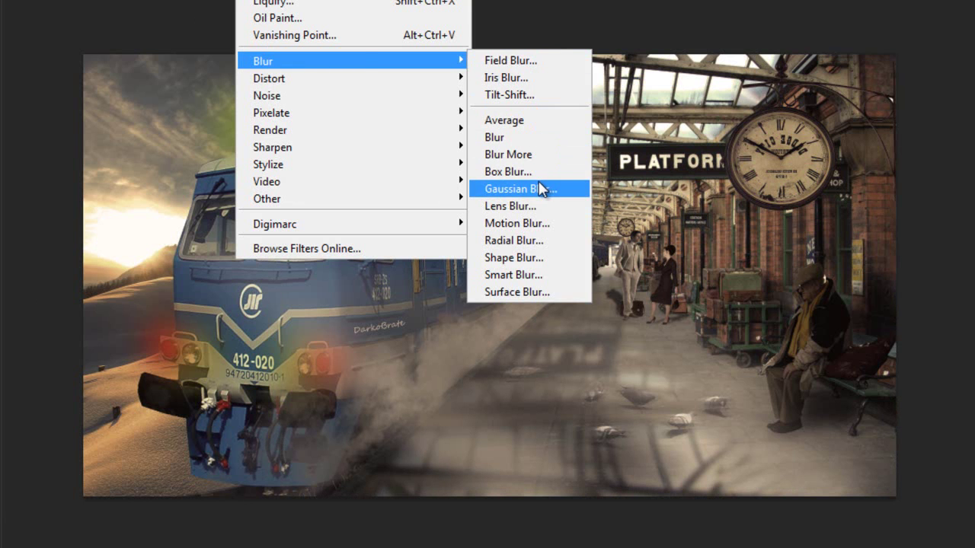
# Step: Apply a Gaussian blur of radius 3,8, then a Motion Blur, to the merged copy
pyautogui.click(544, 189)
pyautogui.click(409, 312)
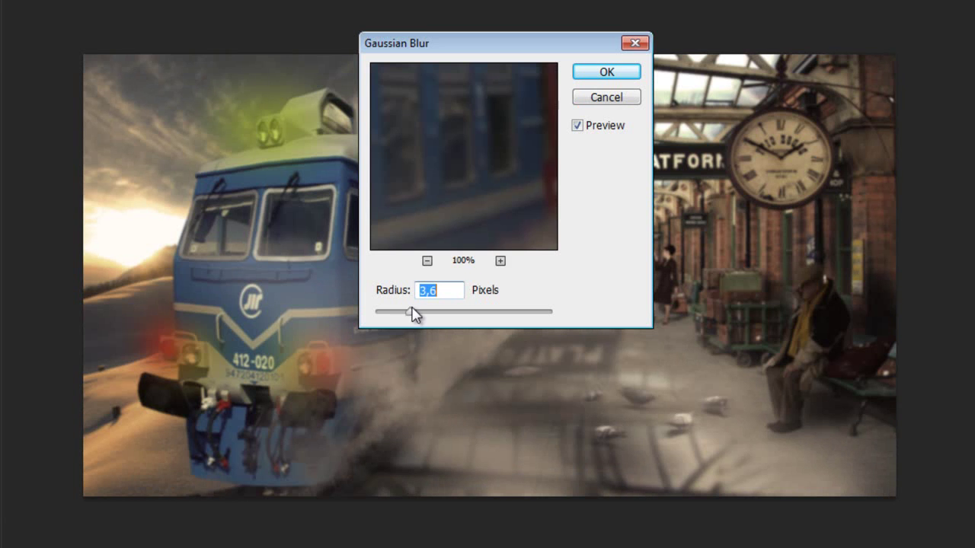
pyautogui.moveTo(412, 313); pyautogui.dragTo(415, 313)
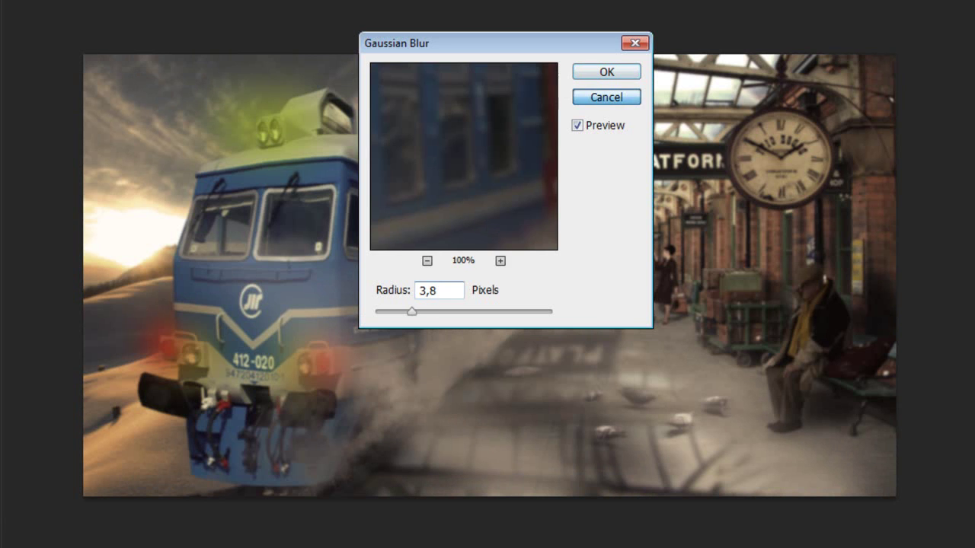
pyautogui.click(607, 72)
pyautogui.click(262, 2)
pyautogui.moveTo(263, 61)
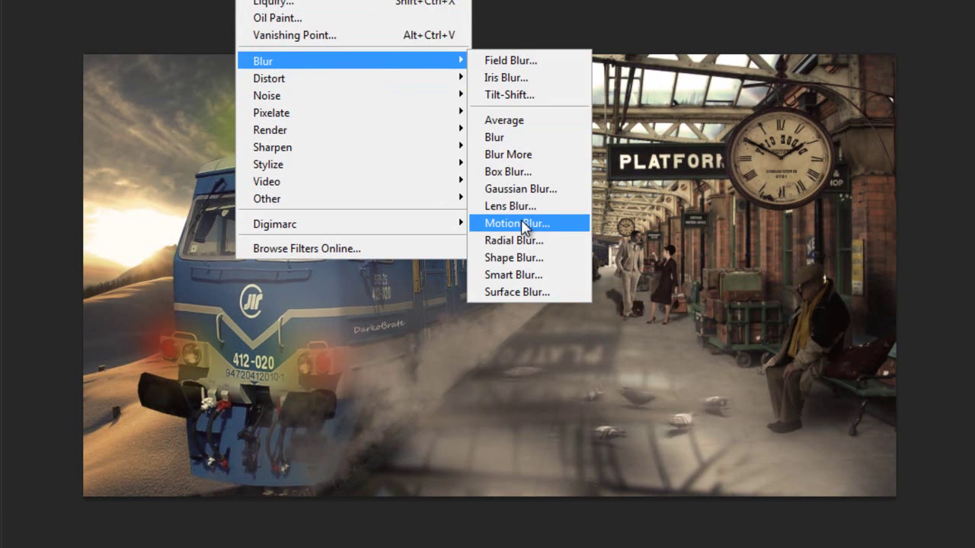
pyautogui.click(520, 221)
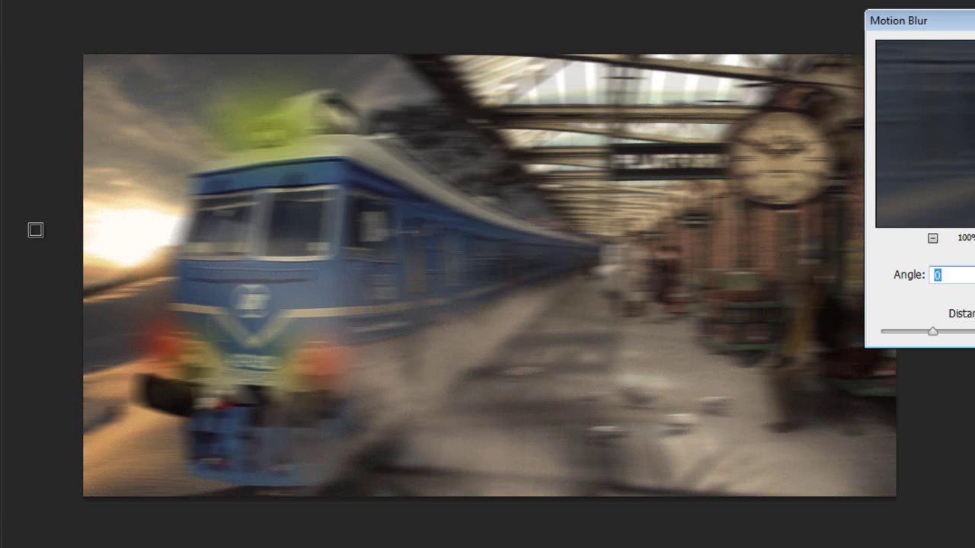
# Step: Remove the blur over the train front, sign, platform, bench, nearby sky and glass roof
pyautogui.moveTo(268, 201)
pyautogui.mouseDown()
pyautogui.moveTo(295, 211)
pyautogui.moveTo(692, 242)
pyautogui.moveTo(892, 188)
pyautogui.mouseUp()
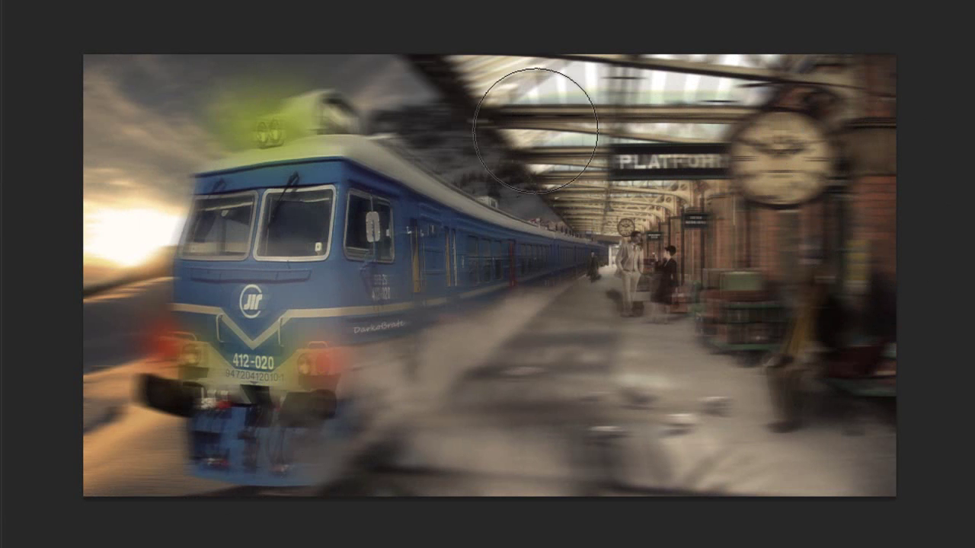
pyautogui.hotkey('ctrl', 'z')
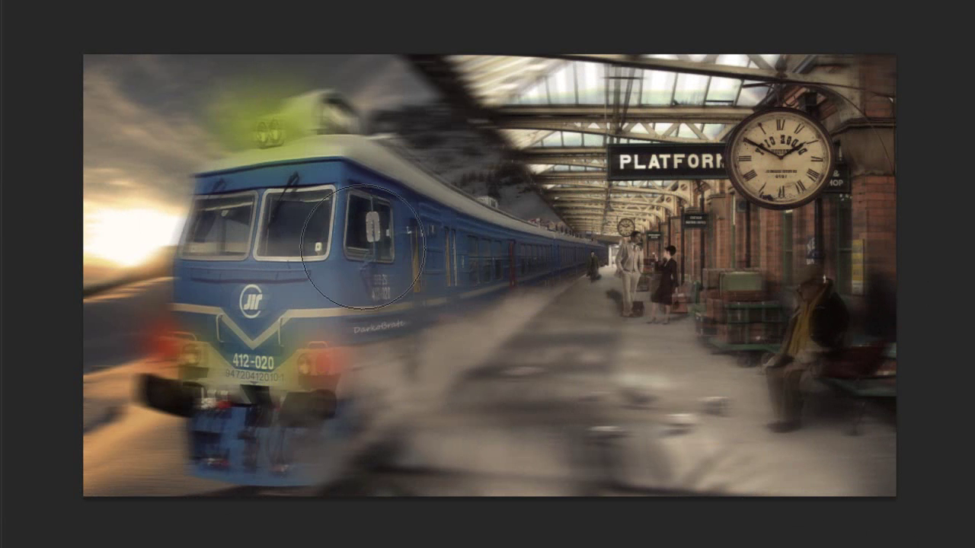
pyautogui.moveTo(828, 264)
pyautogui.mouseDown()
pyautogui.moveTo(653, 457)
pyautogui.moveTo(620, 475)
pyautogui.moveTo(533, 487)
pyautogui.mouseUp()
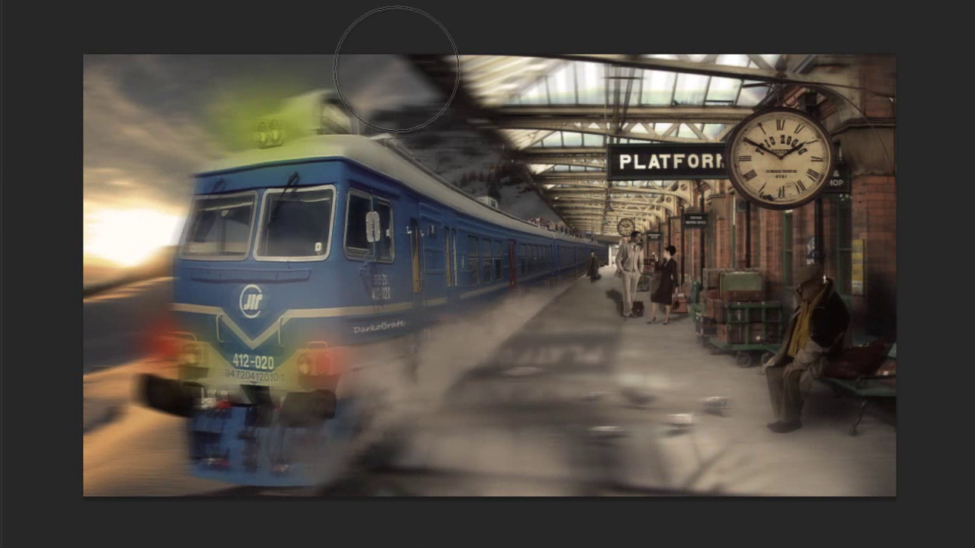
pyautogui.moveTo(68, 181); pyautogui.dragTo(130, 229)
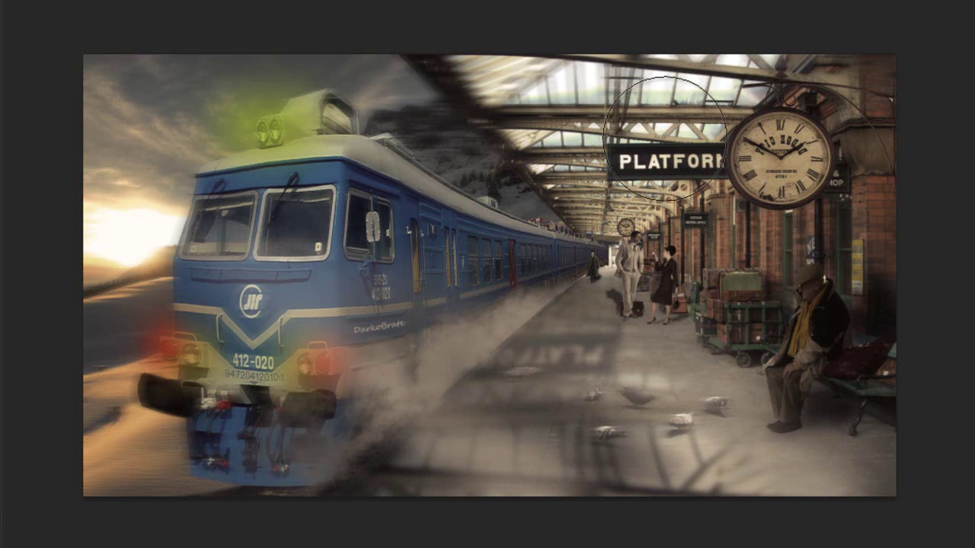
pyautogui.moveTo(413, 54); pyautogui.dragTo(537, 82)
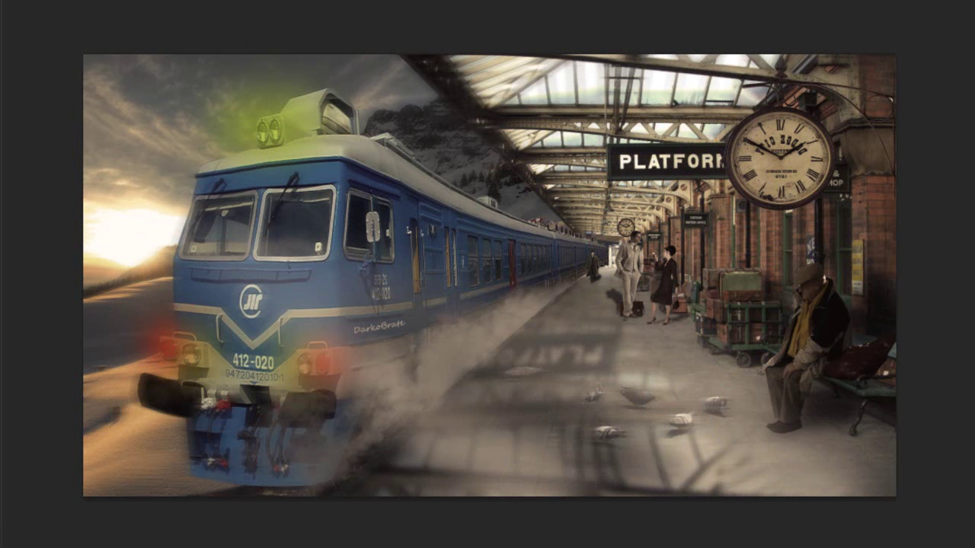
# Step: Select the whole canvas and paste another merged copy of the image
pyautogui.hotkey('ctrl', 'a')
pyautogui.click(80, 0)
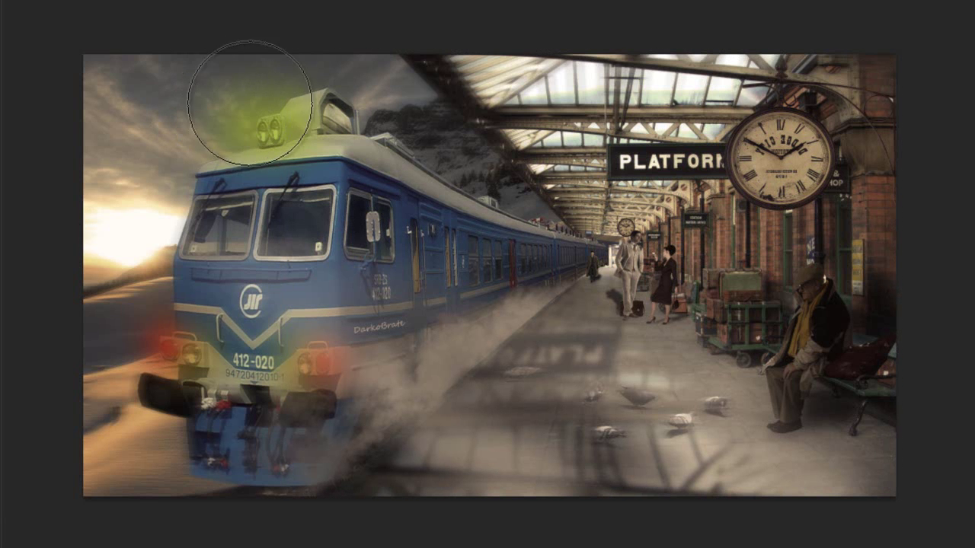
pyautogui.click(252, 0)
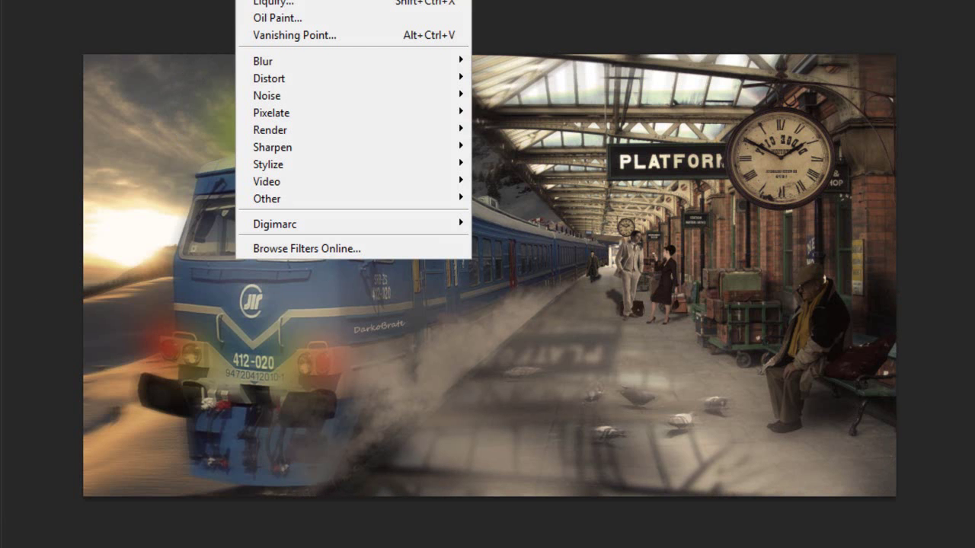
# Step: Apply Oil Paint, then restore detail on the STATION sign, the woman's hand, arm and bag, and the man's face
pyautogui.click(307, 18)
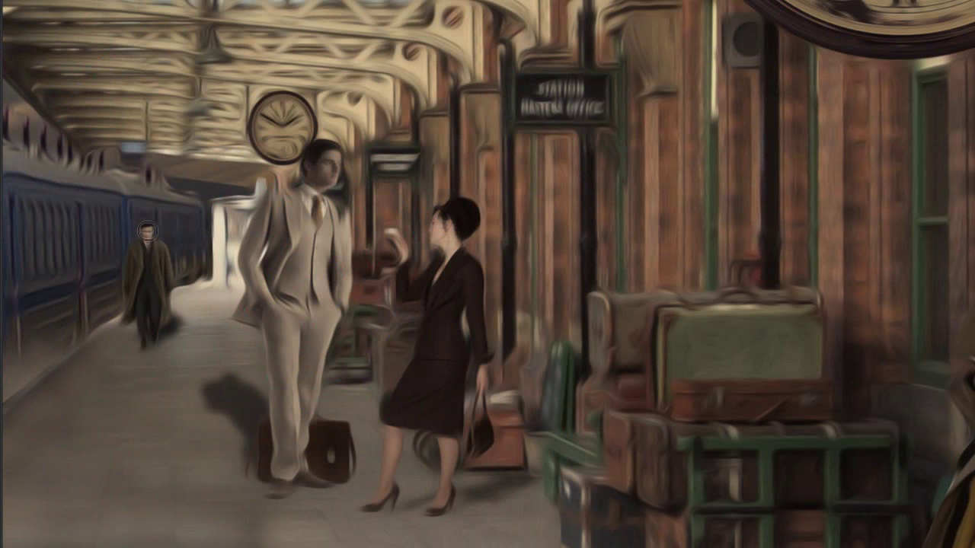
pyautogui.moveTo(591, 157)
pyautogui.mouseDown()
pyautogui.moveTo(537, 89)
pyautogui.moveTo(606, 109)
pyautogui.mouseUp()
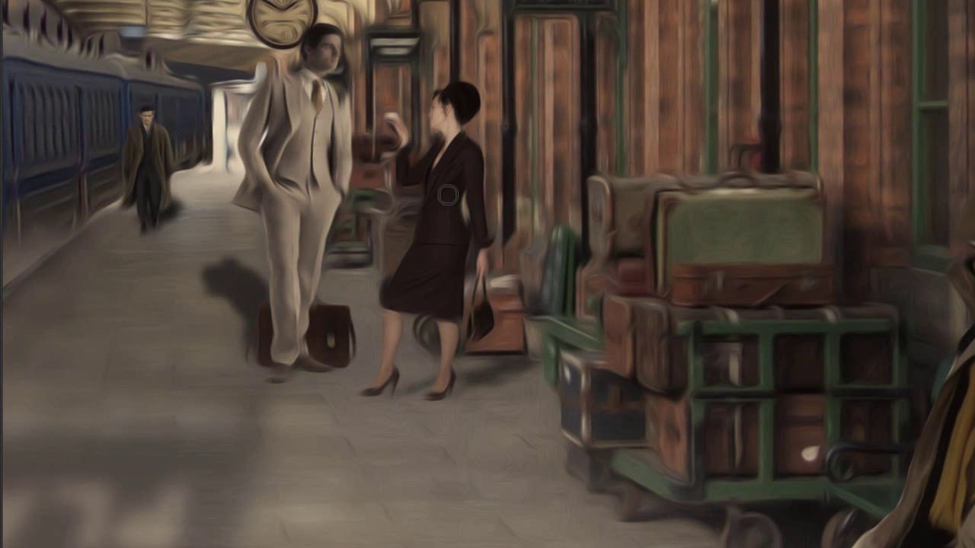
pyautogui.moveTo(405, 143); pyautogui.dragTo(410, 147)
pyautogui.moveTo(483, 180); pyautogui.dragTo(453, 333)
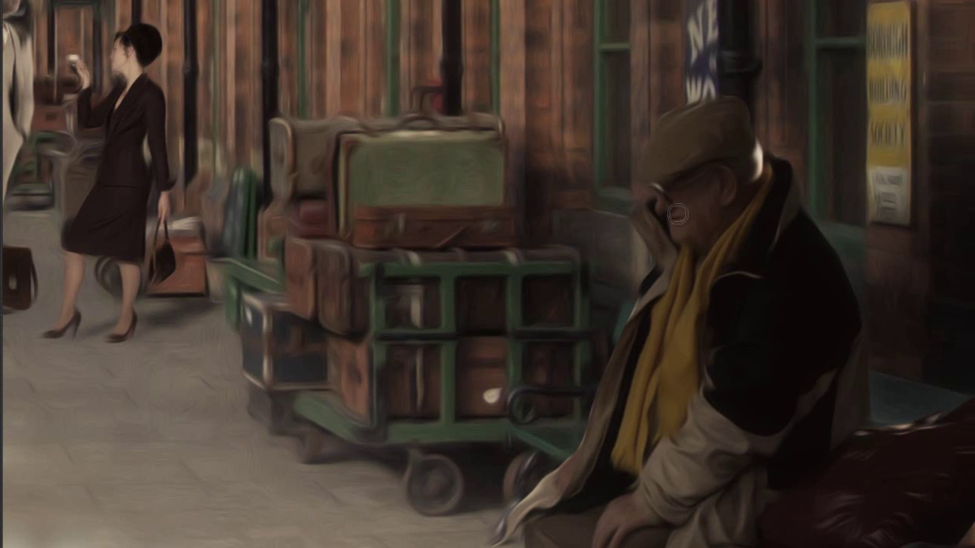
pyautogui.moveTo(677, 214)
pyautogui.mouseDown()
pyautogui.moveTo(667, 186)
pyautogui.moveTo(662, 205)
pyautogui.moveTo(712, 243)
pyautogui.moveTo(690, 233)
pyautogui.moveTo(738, 211)
pyautogui.mouseUp()
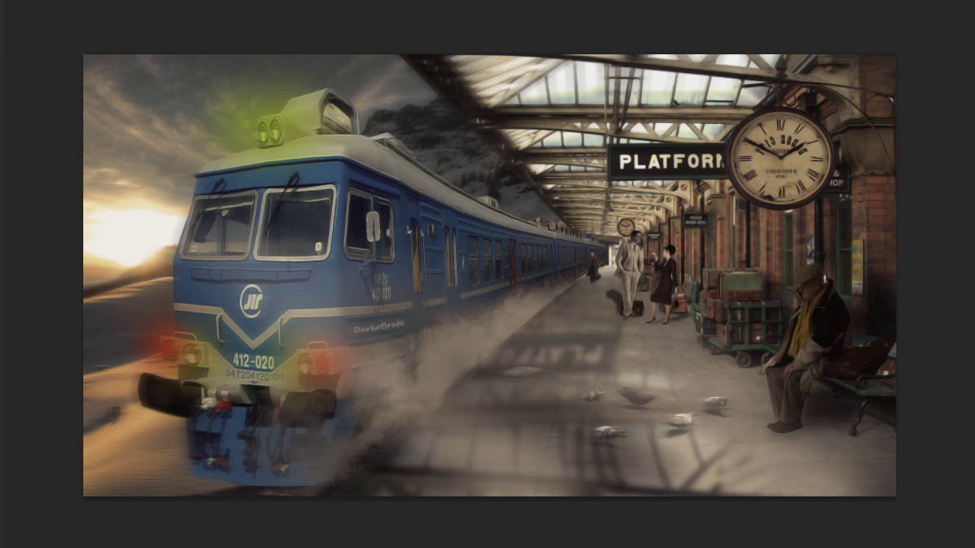
# Step: Draw a rectangular marquee inset just inside the image edges
pyautogui.hotkey('ctrl', 'a')
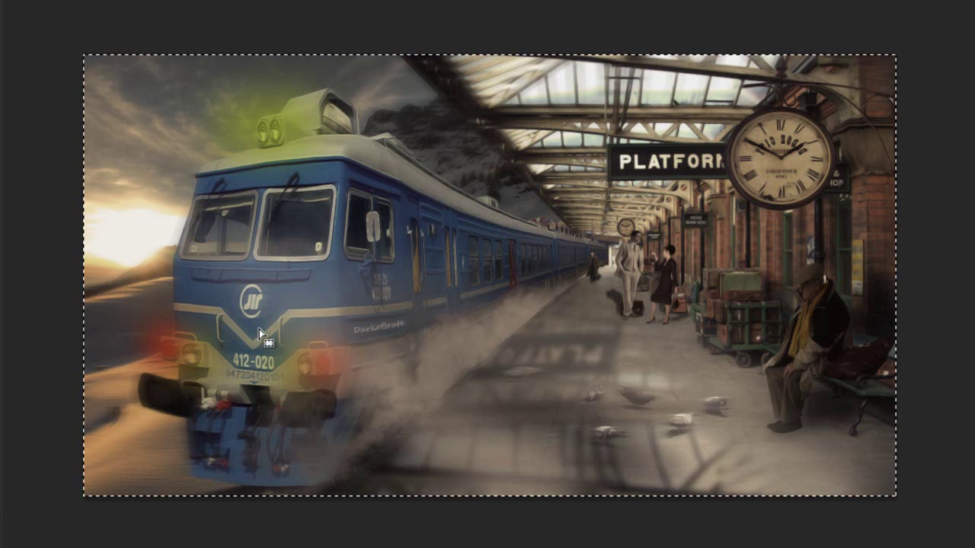
pyautogui.moveTo(95, 64)
pyautogui.mouseDown()
pyautogui.moveTo(321, 327)
pyautogui.moveTo(881, 482)
pyautogui.mouseUp()
pyautogui.moveTo(94, 68); pyautogui.dragTo(516, 378)
pyautogui.moveTo(98, 68); pyautogui.dragTo(850, 466)
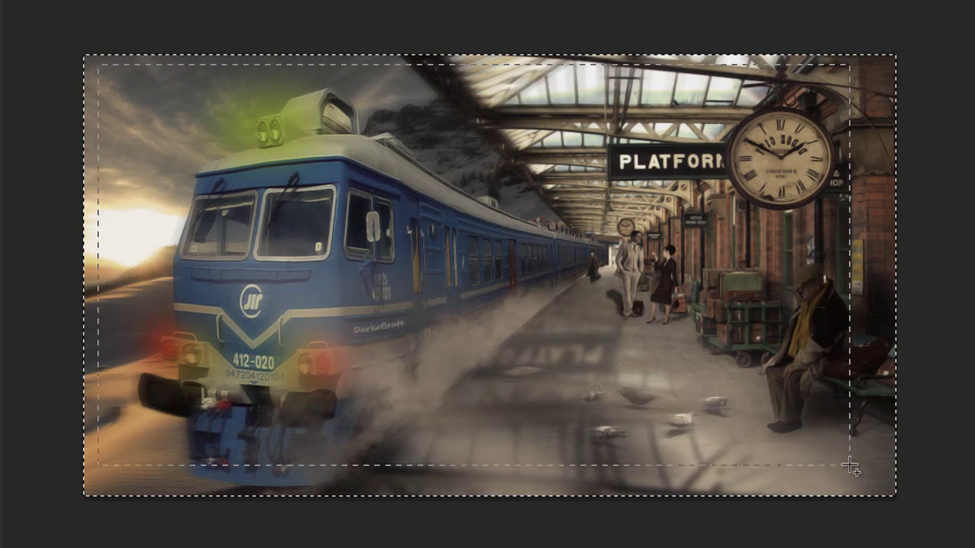
pyautogui.moveTo(850, 466)
pyautogui.mouseDown()
pyautogui.moveTo(882, 485)
pyautogui.moveTo(161, 146)
pyautogui.moveTo(99, 66)
pyautogui.mouseUp()
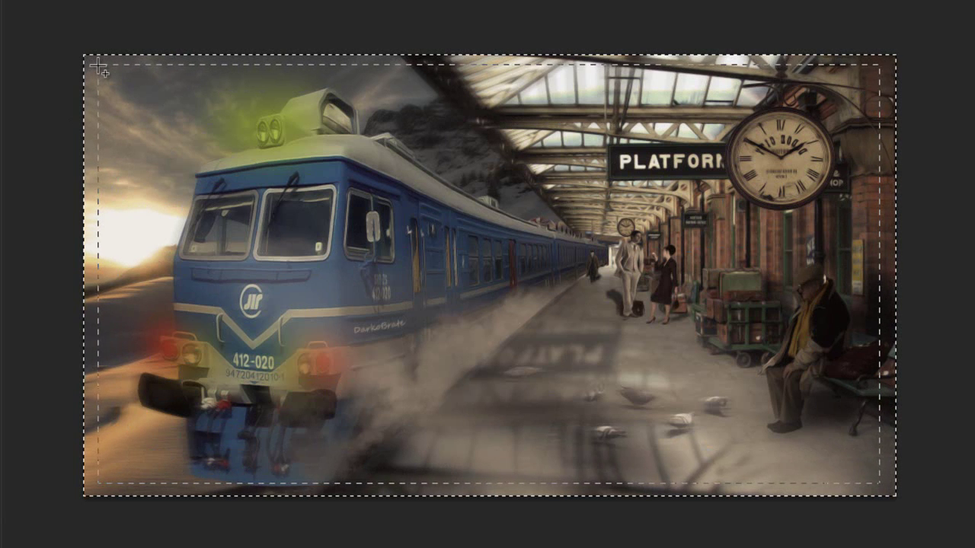
pyautogui.moveTo(98, 66); pyautogui.dragTo(102, 67)
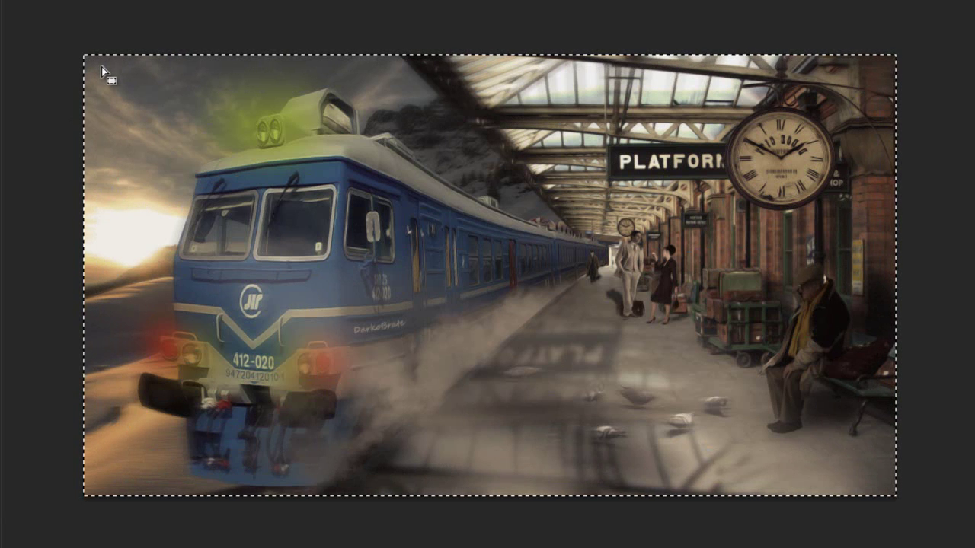
pyautogui.hotkey('ctrl', 'd')
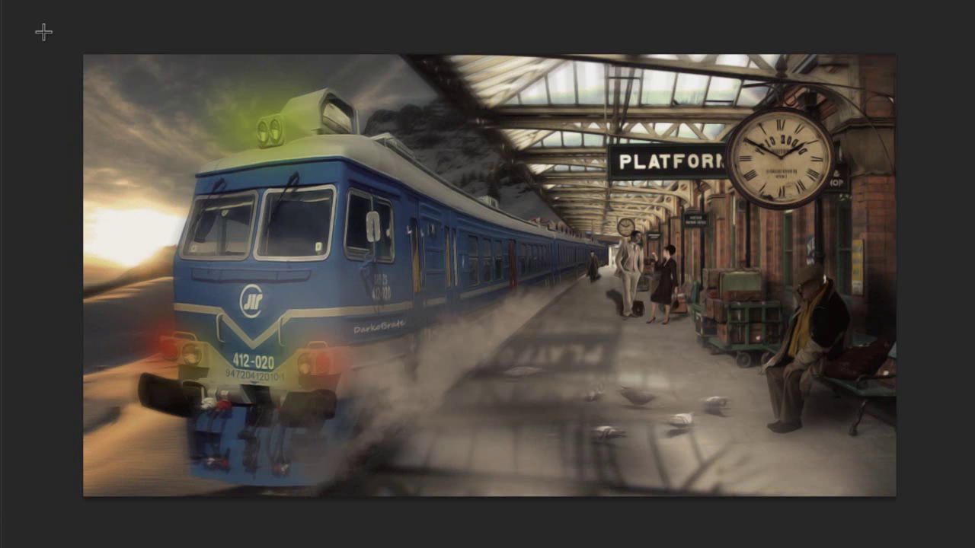
# Step: Redraw the inset rectangle until it sits just inside all four image edges
pyautogui.hotkey('ctrl', 'a')
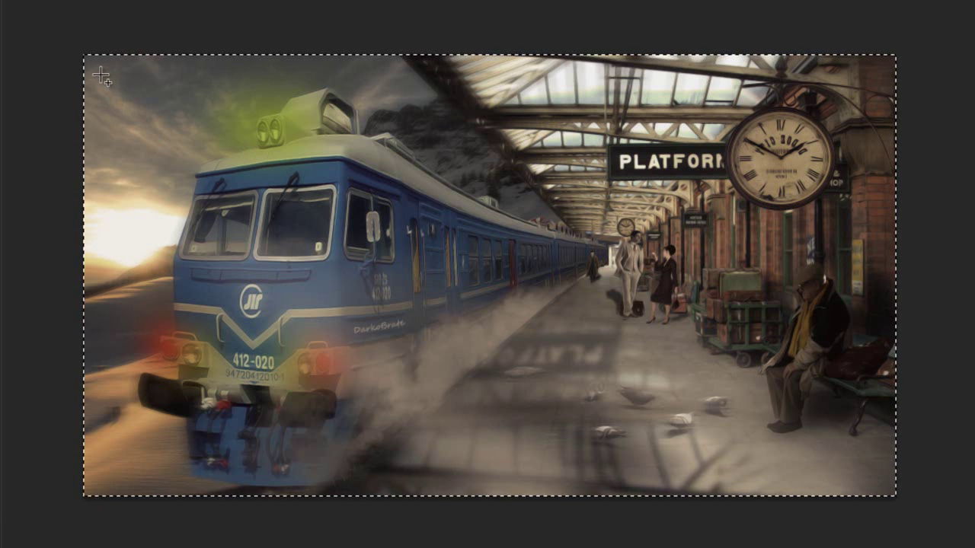
pyautogui.moveTo(100, 72)
pyautogui.mouseDown()
pyautogui.moveTo(878, 481)
pyautogui.moveTo(104, 72)
pyautogui.mouseUp()
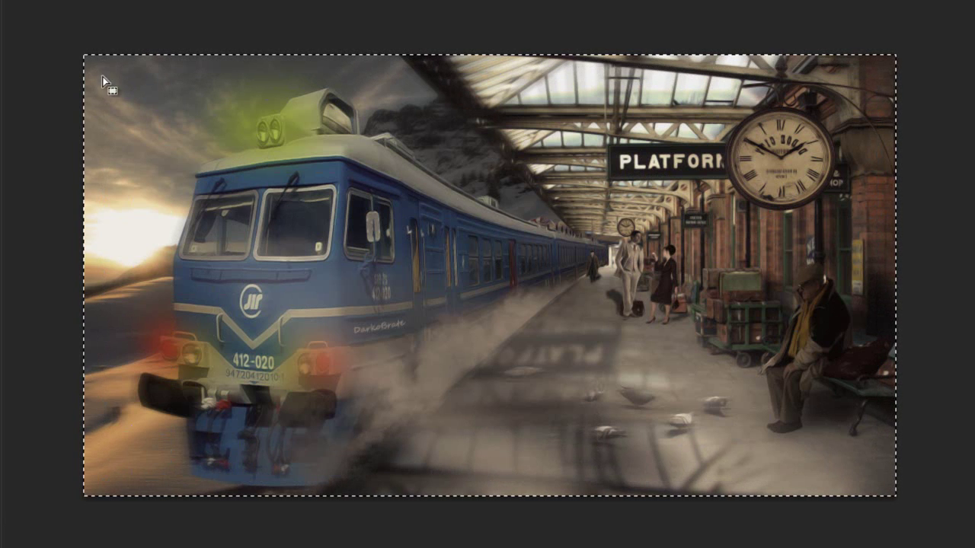
pyautogui.hotkey('ctrl', 'd')
pyautogui.moveTo(103, 71); pyautogui.dragTo(881, 475)
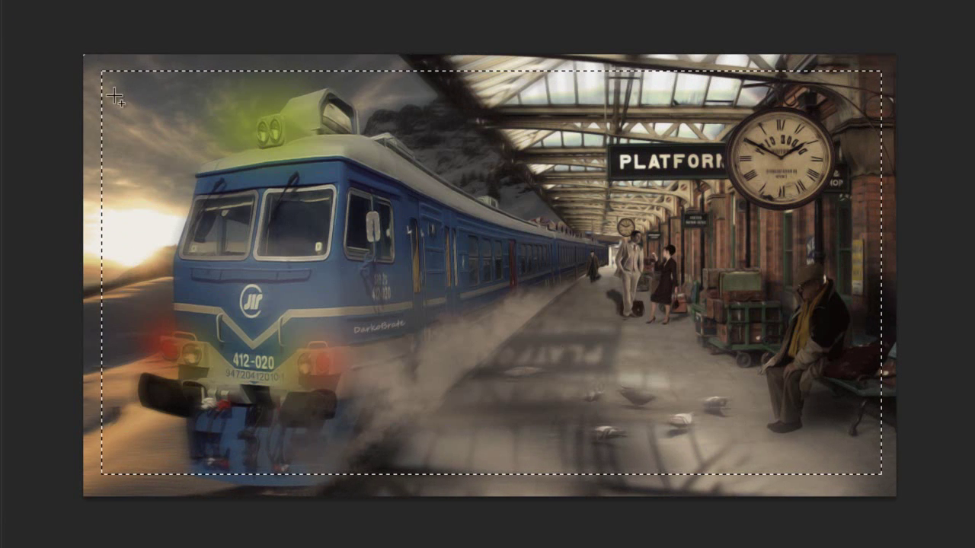
pyautogui.moveTo(84, 55); pyautogui.dragTo(895, 496)
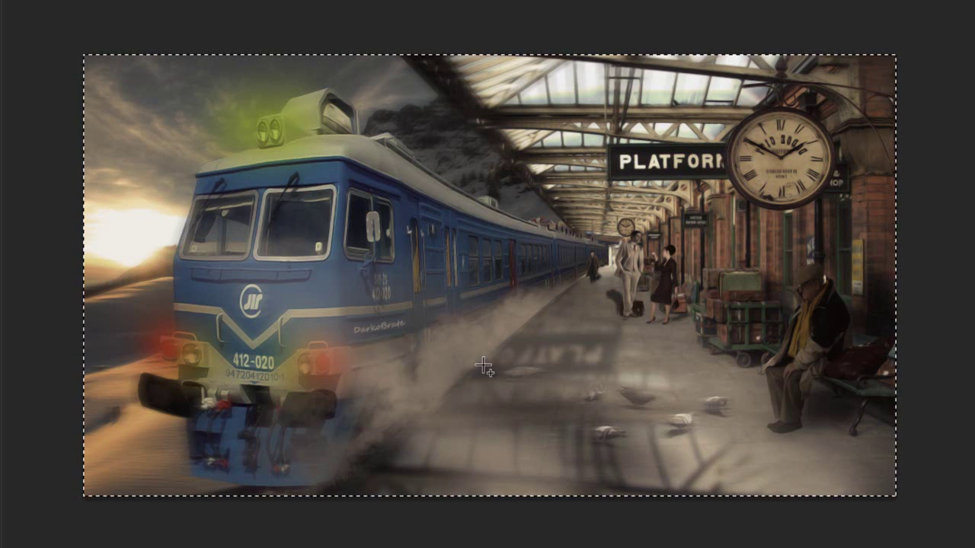
pyautogui.moveTo(104, 72); pyautogui.dragTo(854, 450)
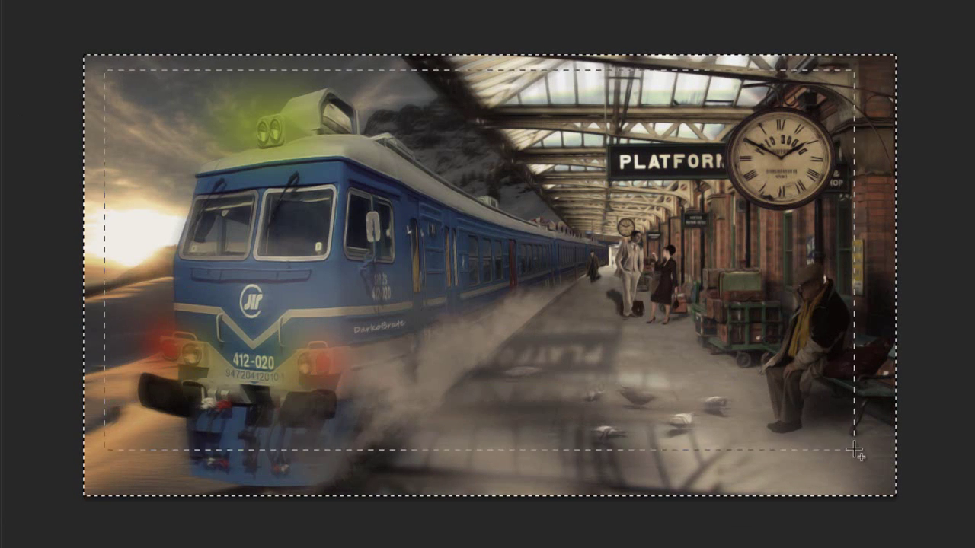
pyautogui.hotkey('ctrl', 'd')
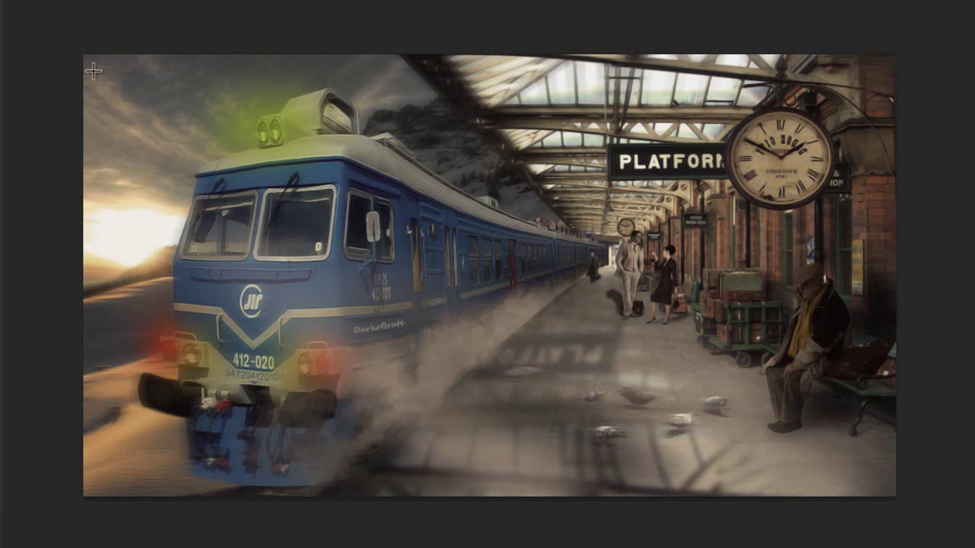
pyautogui.moveTo(98, 69); pyautogui.dragTo(871, 475)
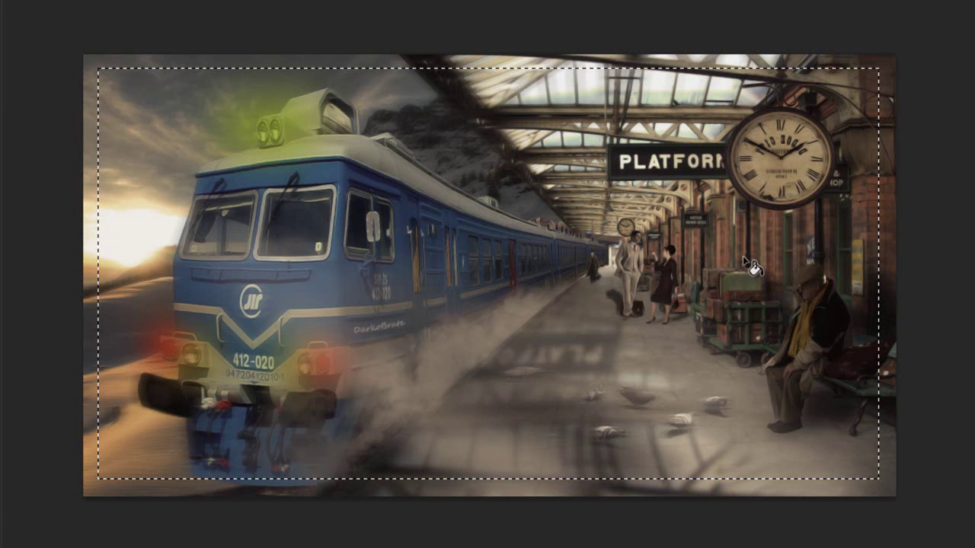
pyautogui.click(170, 89)
pyautogui.hotkey('alt', 'f')
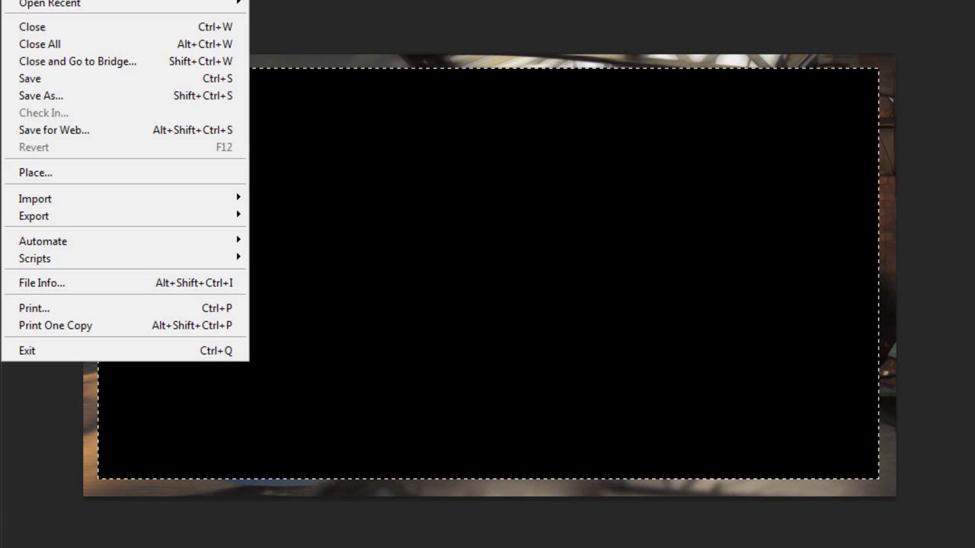
pyautogui.press('Right')
pyautogui.hotkey('ctrl', 'z')
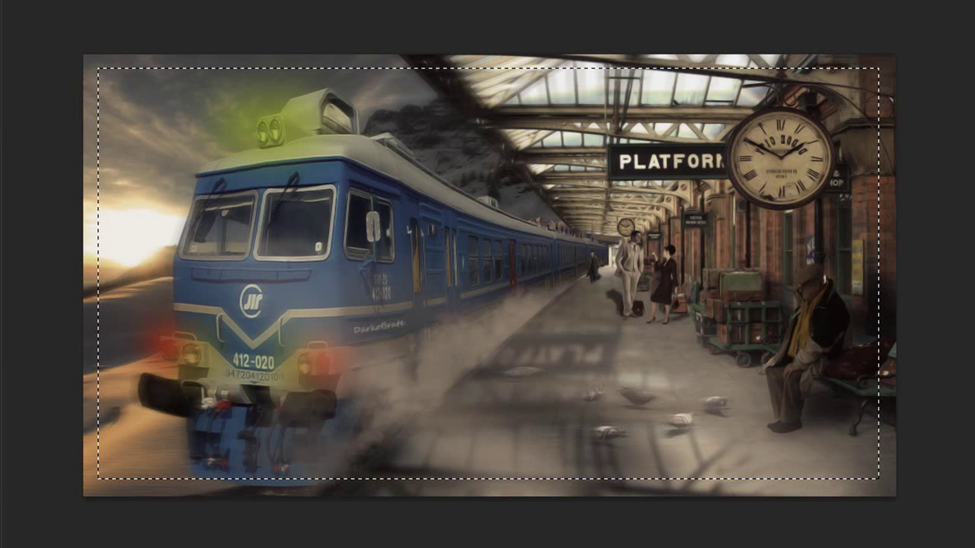
pyautogui.hotkey('ctrl', 'a')
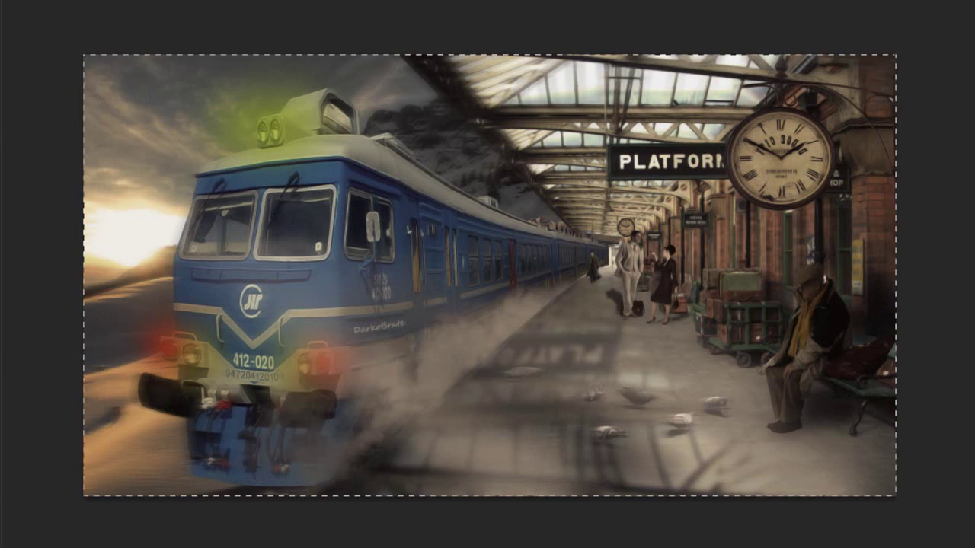
pyautogui.moveTo(107, 76); pyautogui.dragTo(664, 444)
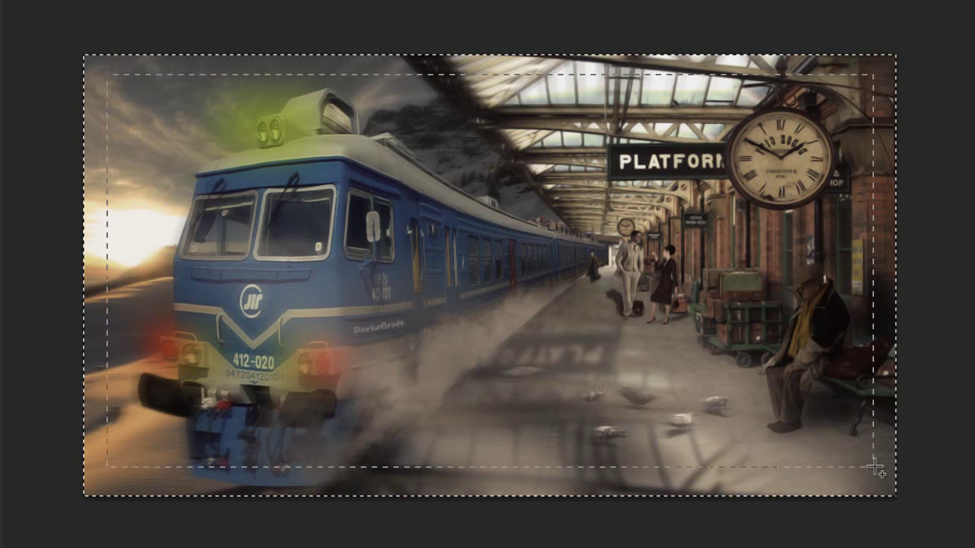
pyautogui.moveTo(860, 463)
pyautogui.mouseDown()
pyautogui.moveTo(867, 478)
pyautogui.moveTo(105, 73)
pyautogui.mouseUp()
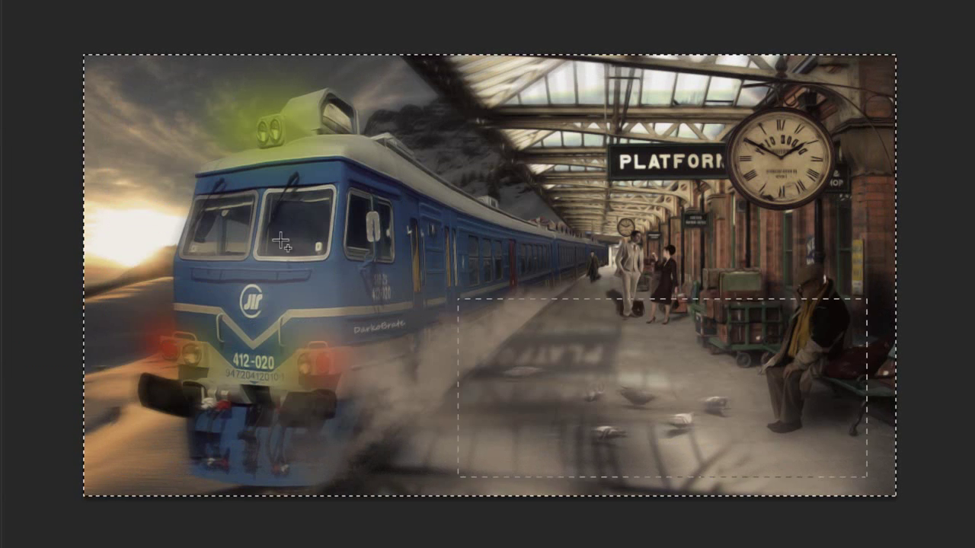
pyautogui.click(103, 70)
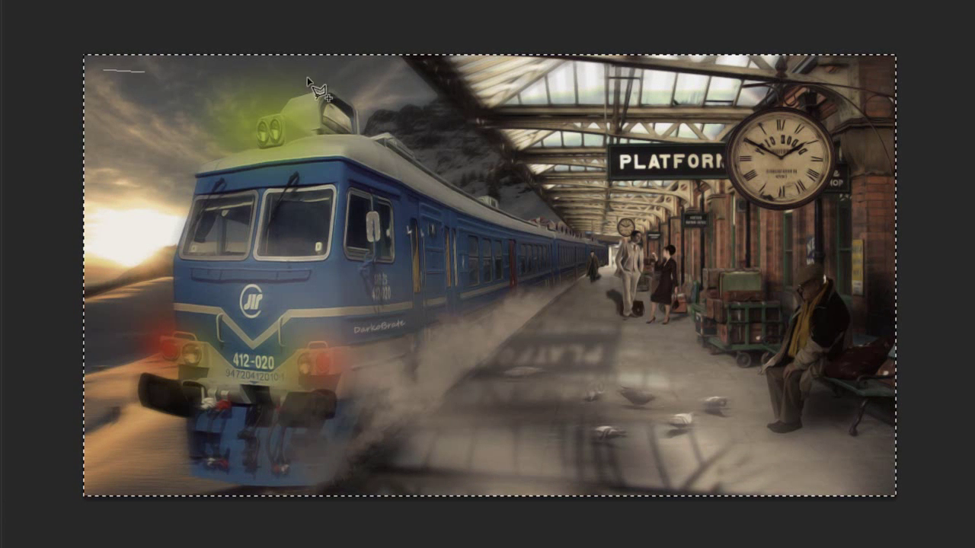
pyautogui.click(873, 79)
pyautogui.click(882, 479)
pyautogui.click(105, 481)
pyautogui.click(101, 70)
pyautogui.click(101, 478)
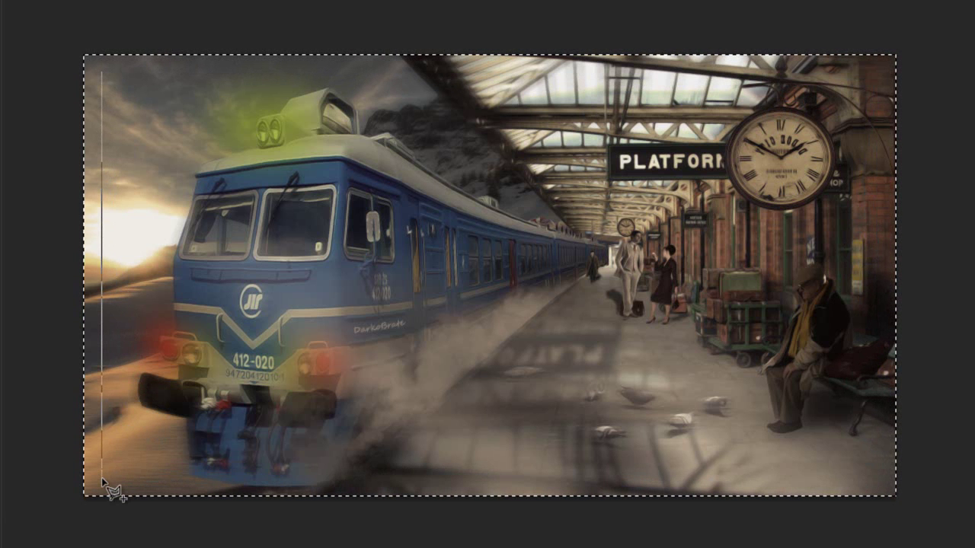
pyautogui.click(865, 475)
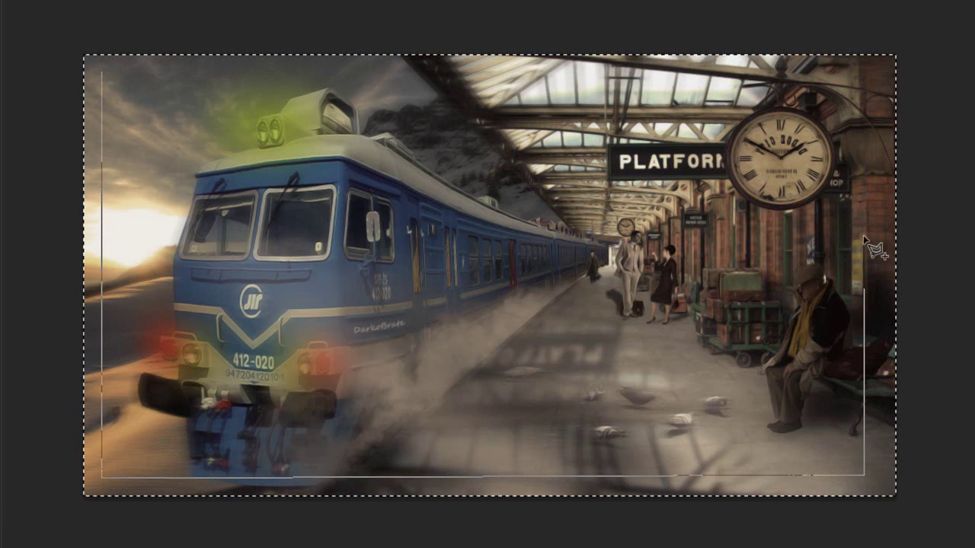
pyautogui.click(866, 77)
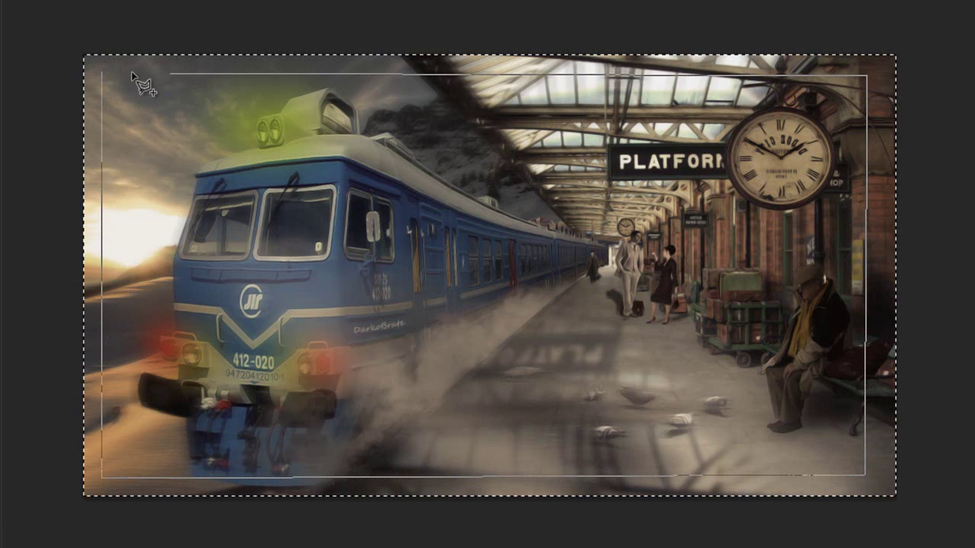
pyautogui.click(100, 70)
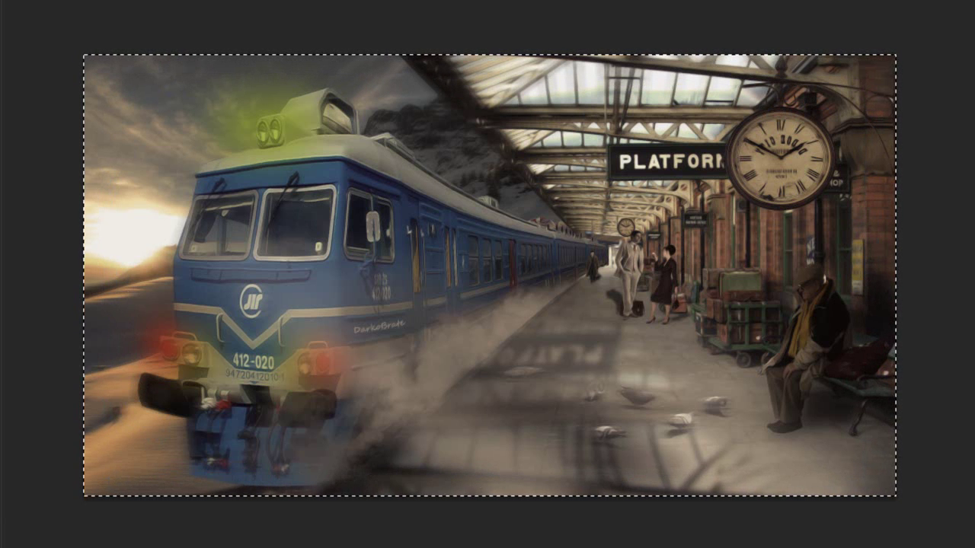
pyautogui.click(918, 223)
pyautogui.press('Escape')
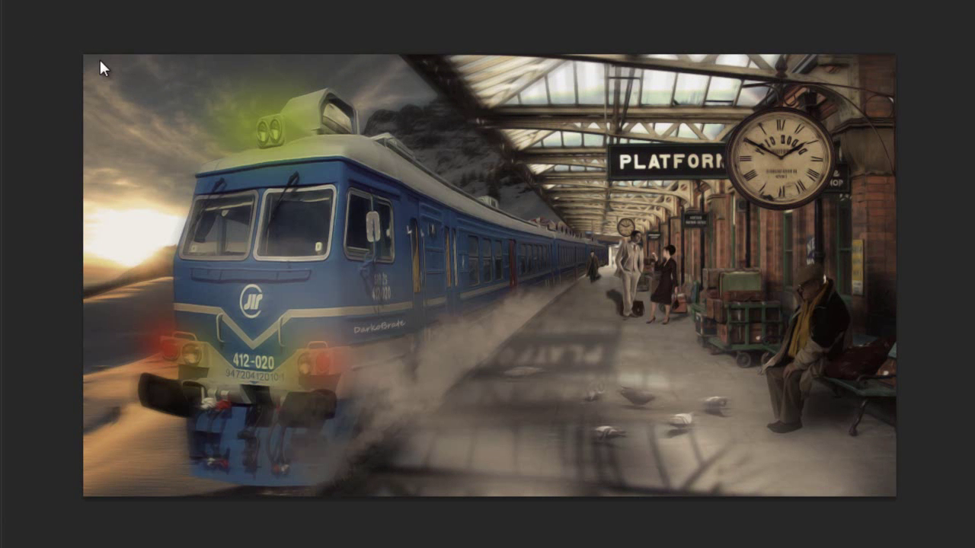
# Step: Fill strips along the top, left, bottom and right image edges with black
pyautogui.moveTo(68, 10); pyautogui.dragTo(924, 76)
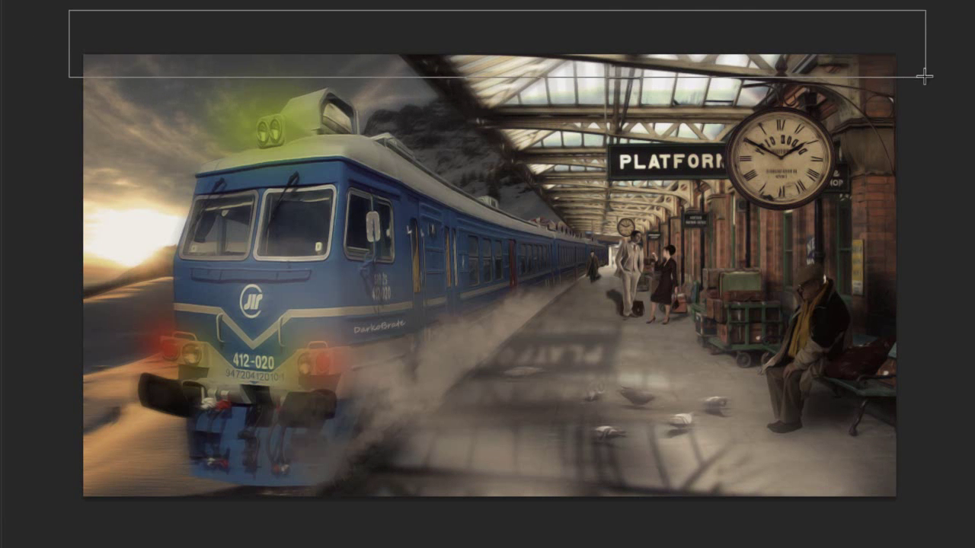
pyautogui.hotkey('alt', 'BackSpace')
pyautogui.moveTo(24, 26)
pyautogui.mouseDown()
pyautogui.moveTo(103, 492)
pyautogui.moveTo(100, 539)
pyautogui.mouseUp()
pyautogui.hotkey('alt', 'BackSpace')
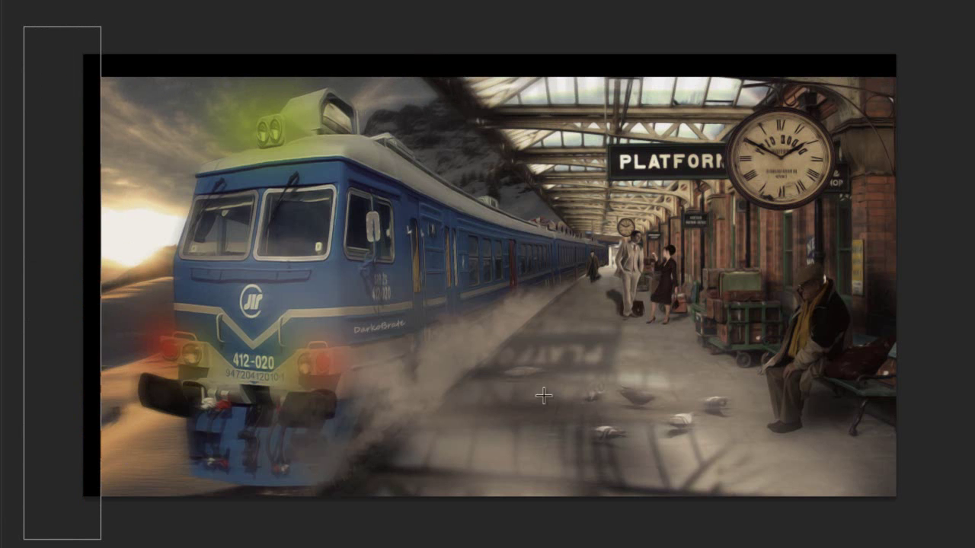
pyautogui.moveTo(932, 544); pyautogui.dragTo(96, 485)
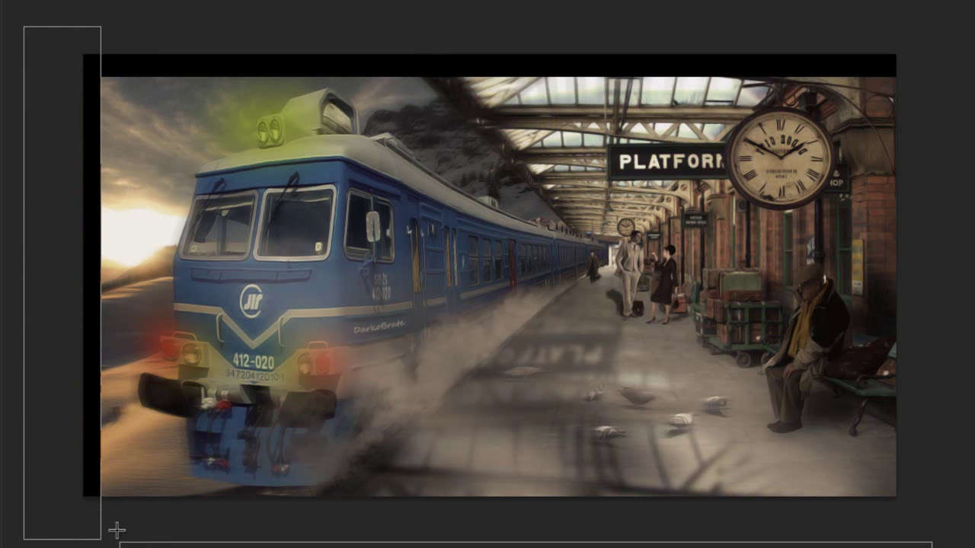
pyautogui.hotkey('alt', 'BackSpace')
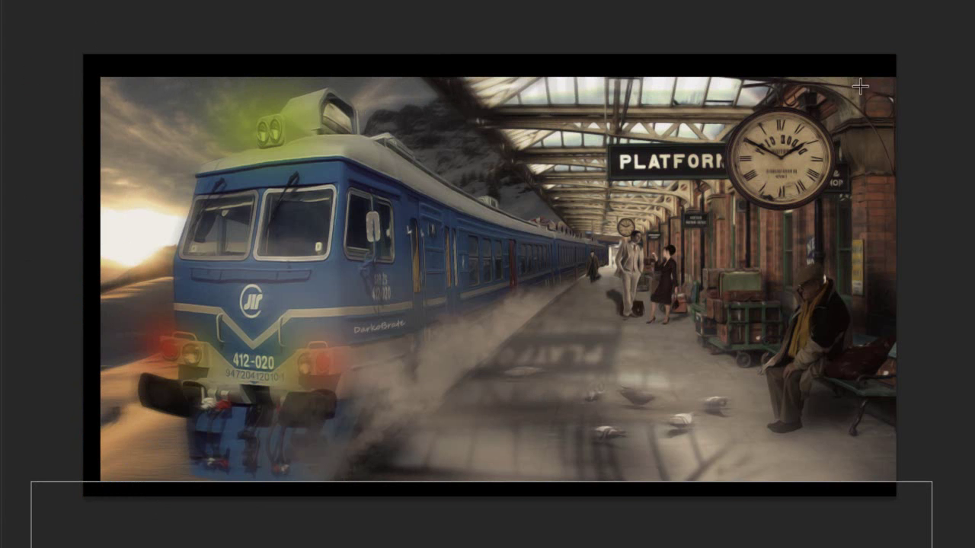
pyautogui.moveTo(934, 36); pyautogui.dragTo(870, 534)
pyautogui.hotkey('alt', 'BackSpace')
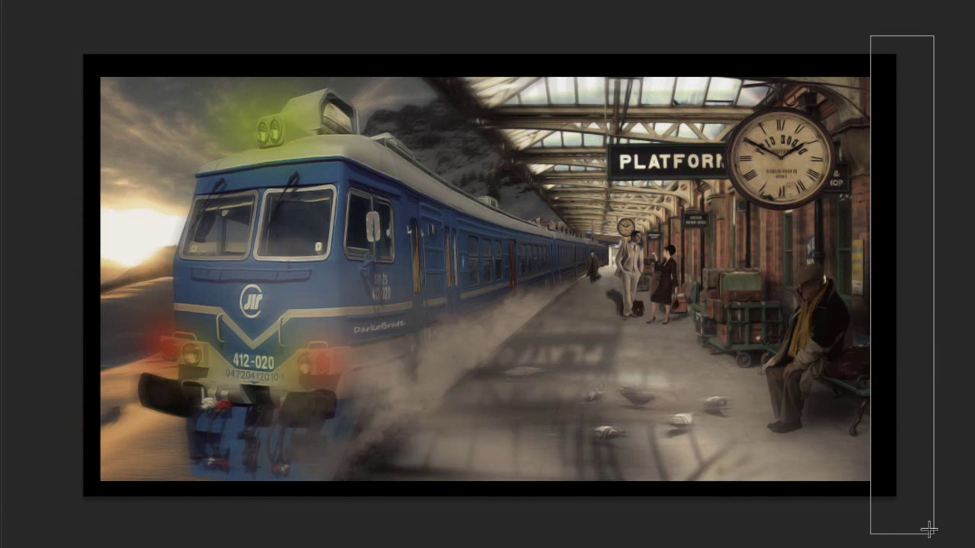
pyautogui.hotkey('ctrl', 'd')
# Step: Rasterize the black border layer
pyautogui.rightClick(906, 73)
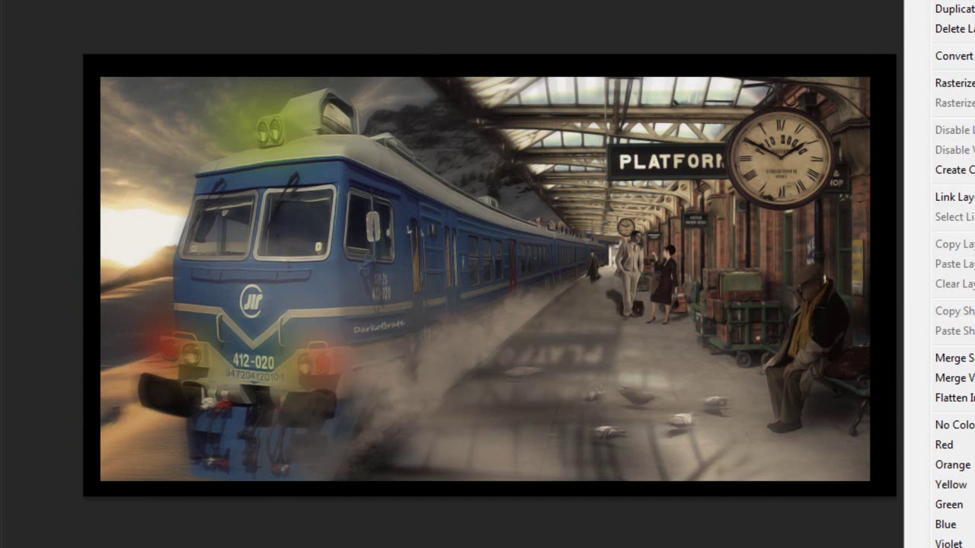
pyautogui.click(953, 398)
pyautogui.rightClick(918, 244)
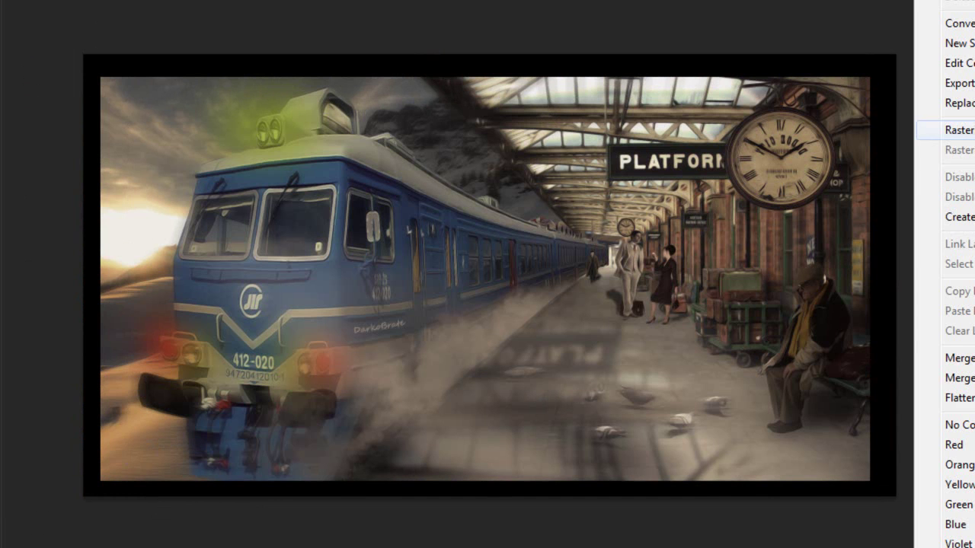
pyautogui.click(958, 129)
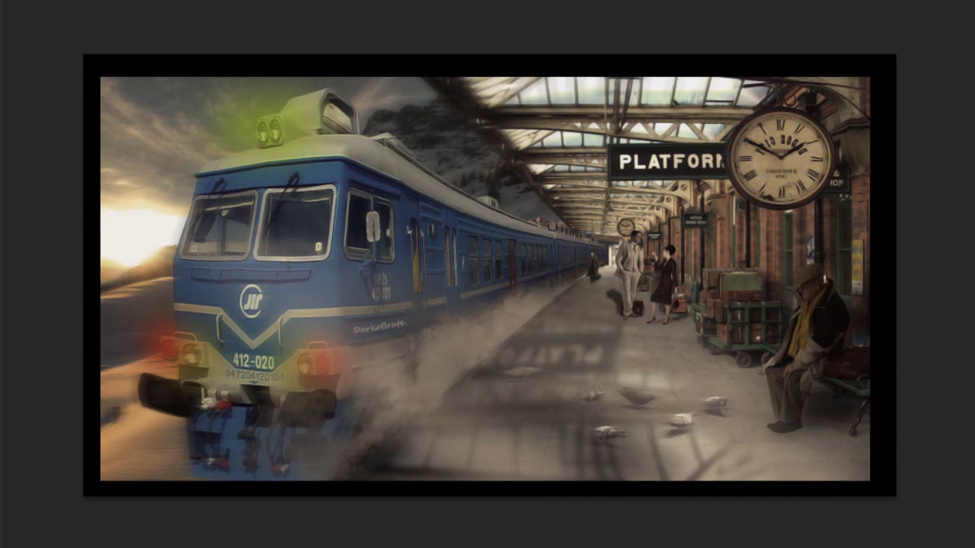
# Step: Gaussian-blur the black border with a radius of about 106,3 pixels
pyautogui.moveTo(263, 61)
pyautogui.click(578, 187)
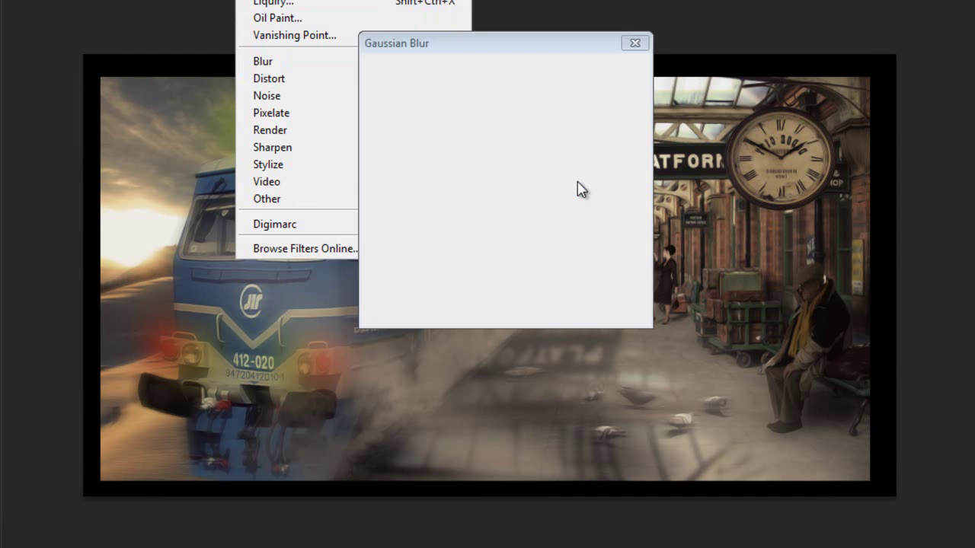
pyautogui.click(483, 315)
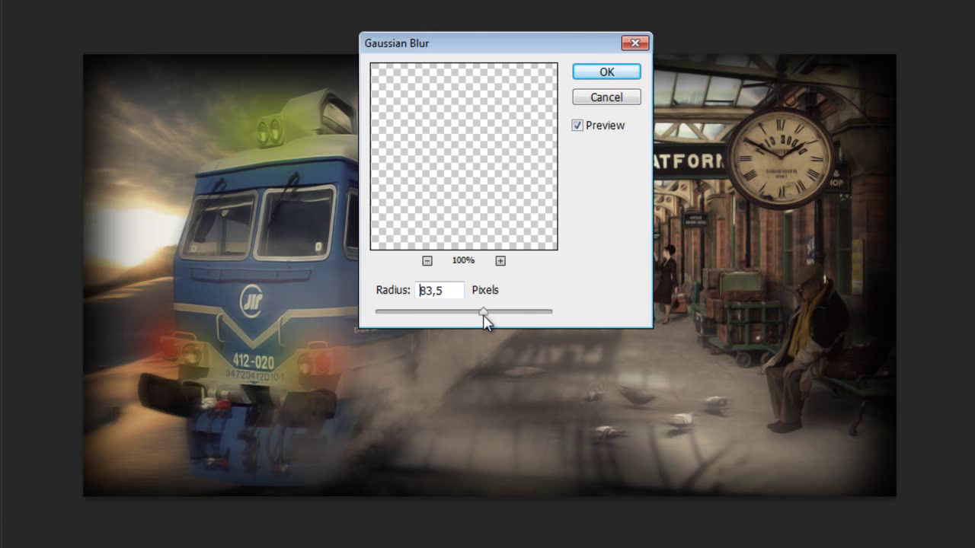
pyautogui.moveTo(482, 314); pyautogui.dragTo(498, 315)
pyautogui.press('Return')
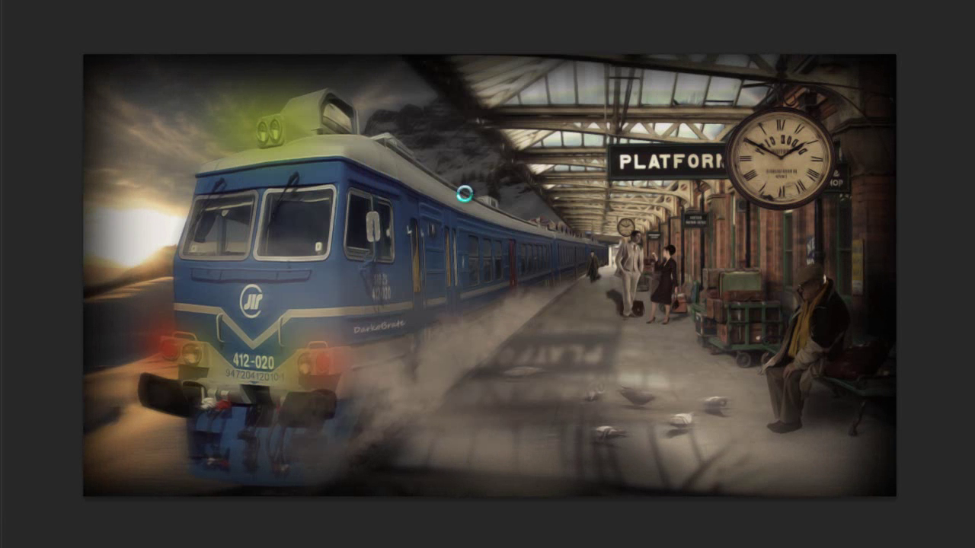